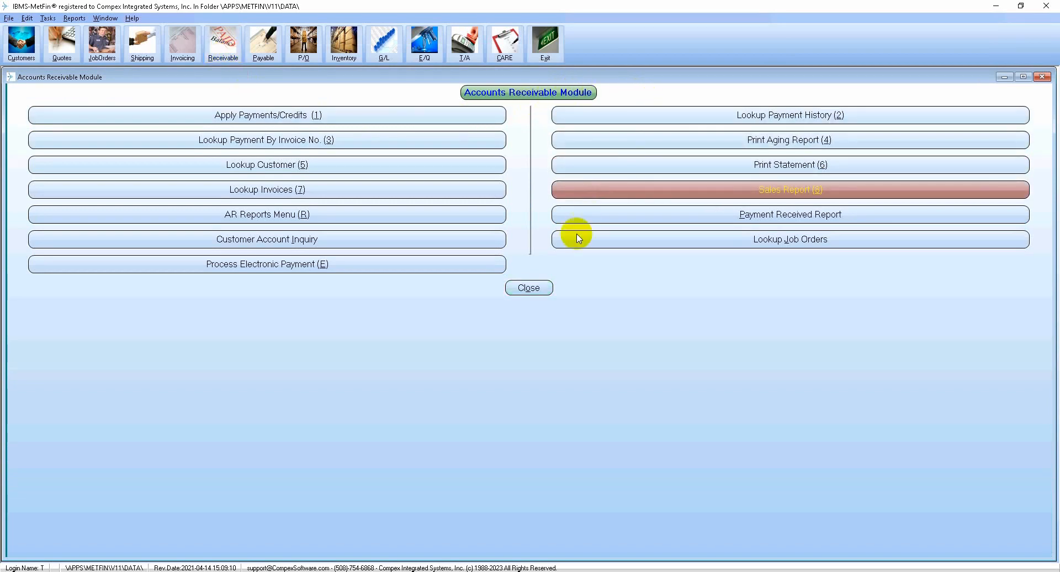
# Step: Open the accounts receivable statement form, using 10/10/2023 as the statement date
pyautogui.click(708, 174)
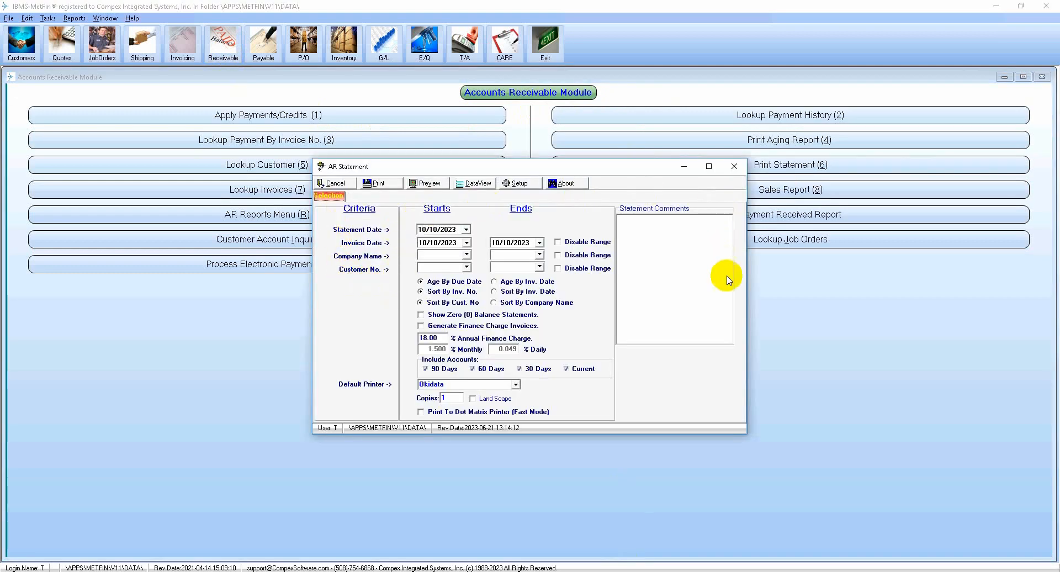
pyautogui.click(421, 230)
pyautogui.click(433, 230)
pyautogui.click(450, 230)
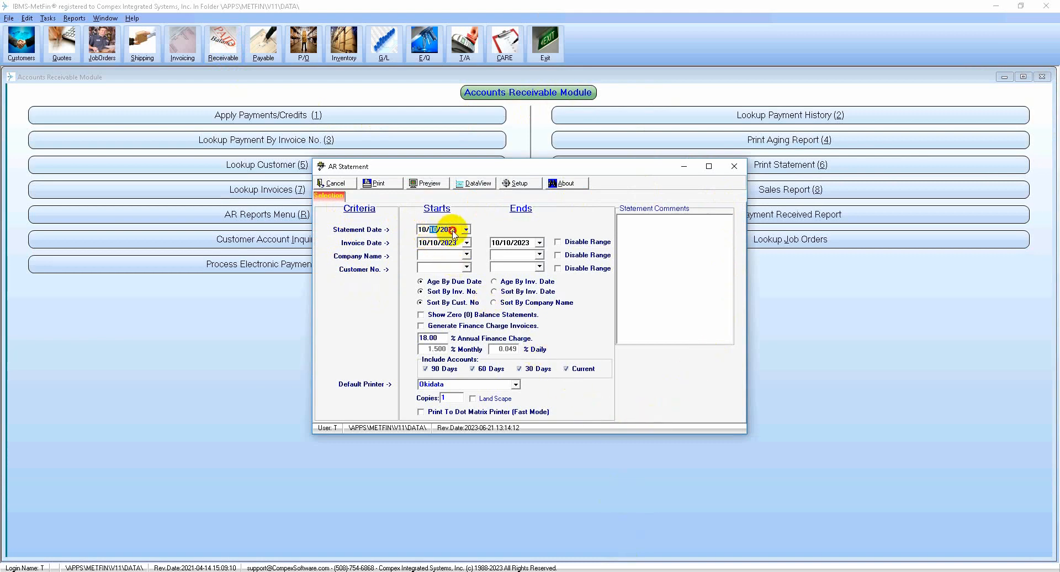
# Step: Preview the statement for the chosen customer number, with invoice dates from 10/10/2020 to 10/10/2023
pyautogui.click(434, 244)
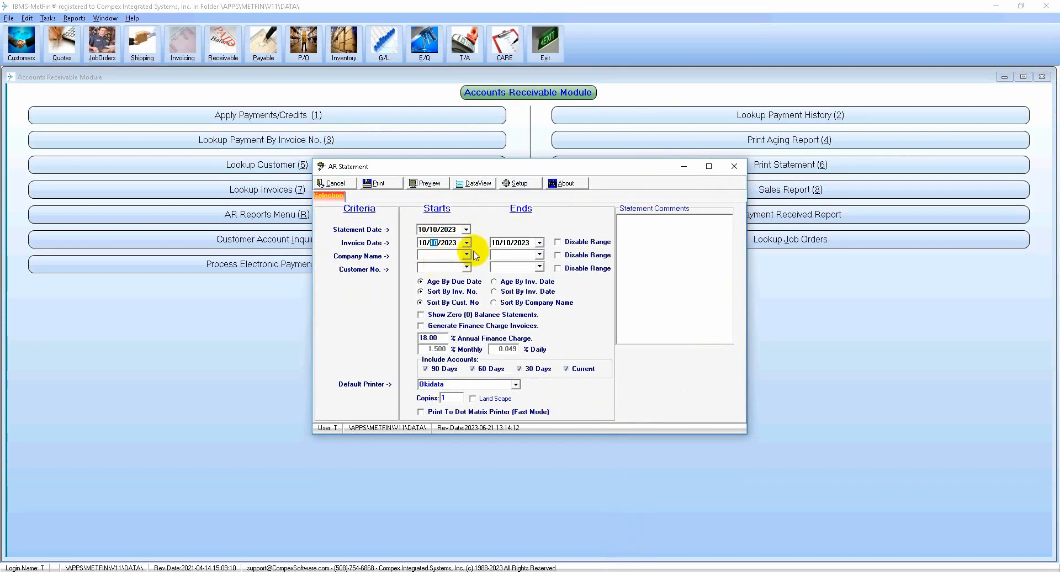
pyautogui.click(423, 244)
pyautogui.click(450, 243)
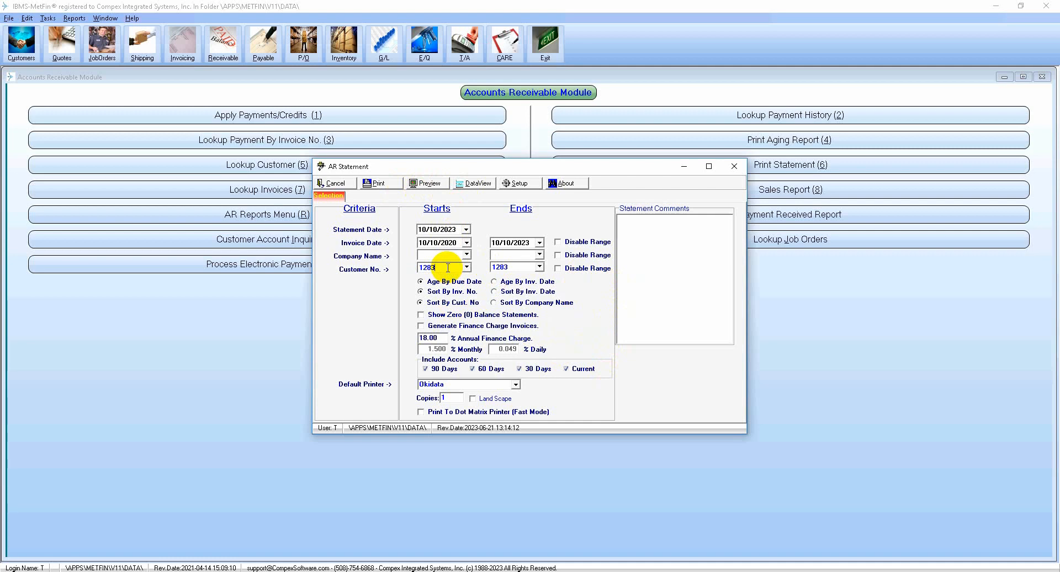
pyautogui.click(430, 184)
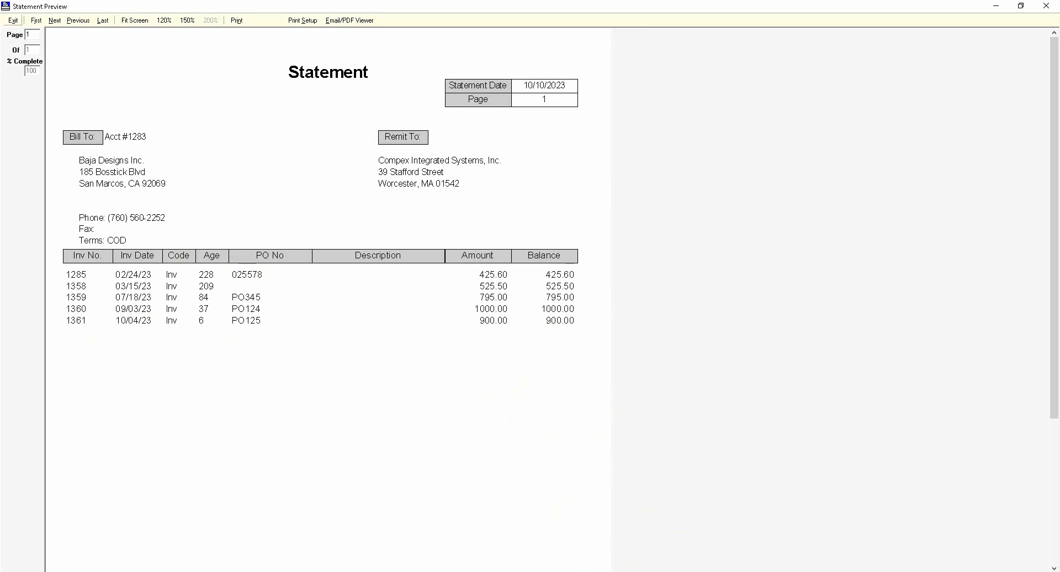
# Step: Switch to the finance charge worksheet in OpenOffice Calc and examine the first invoice's age and balance, the annual rate and the daily interest rate formula
pyautogui.click(528, 571)
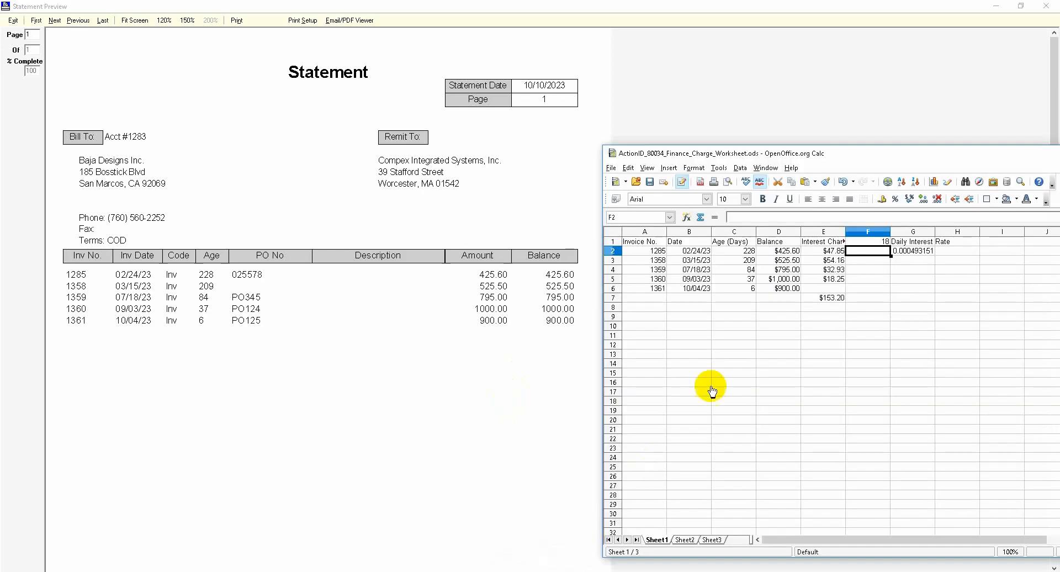
pyautogui.moveTo(803, 153); pyautogui.dragTo(798, 109)
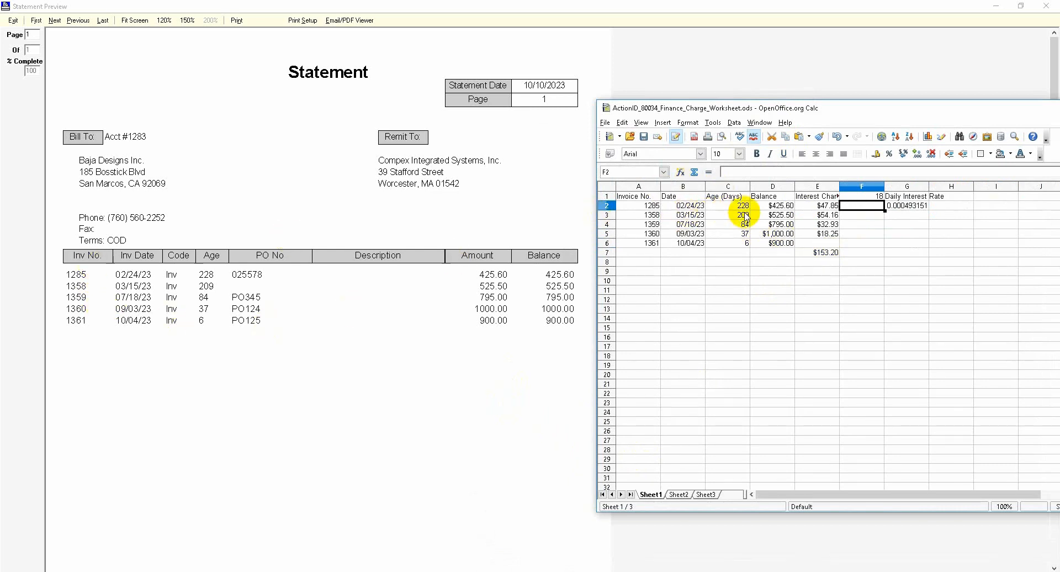
pyautogui.click(740, 207)
pyautogui.click(777, 205)
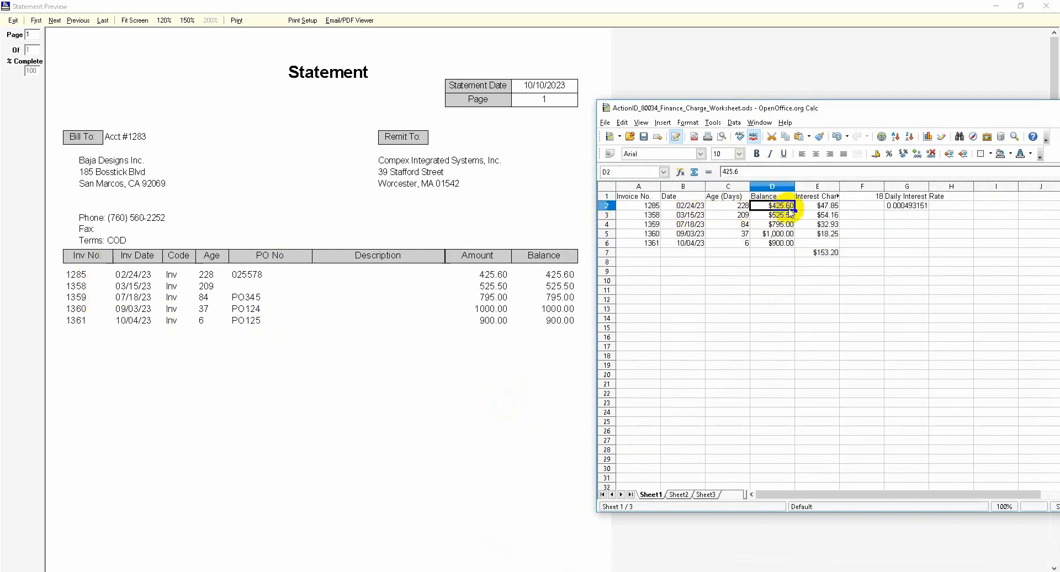
pyautogui.click(875, 198)
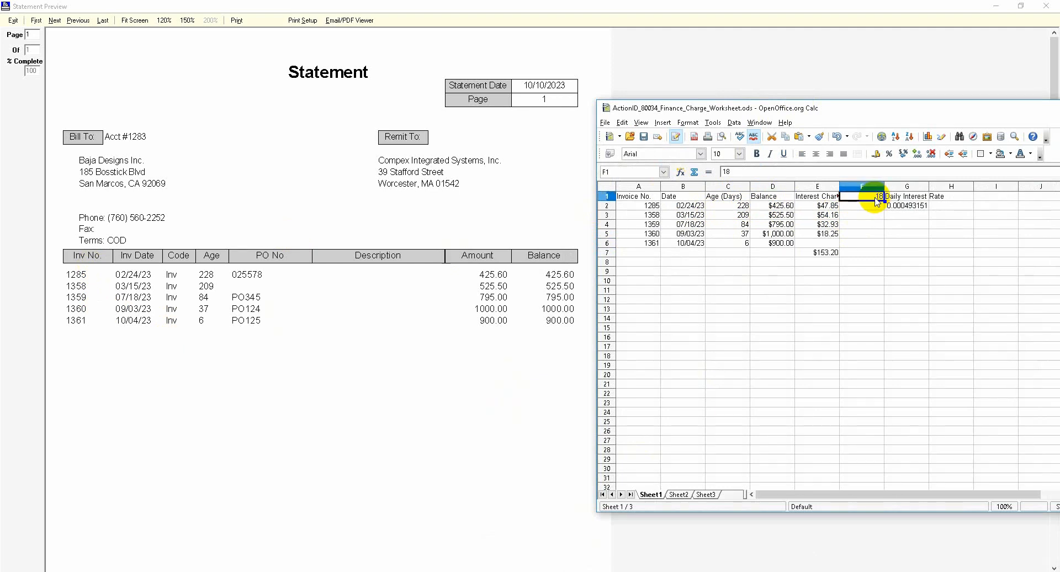
pyautogui.click(906, 206)
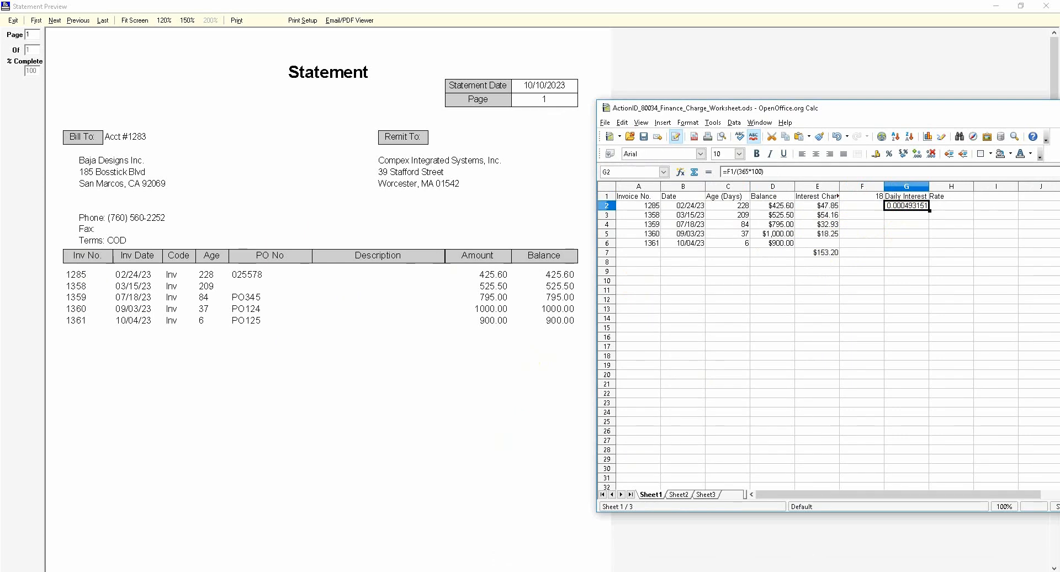
# Step: Close the statement preview and enable generation of finance charge invoices at an 18.00% annual finance charge
pyautogui.click(374, 369)
pyautogui.click(13, 20)
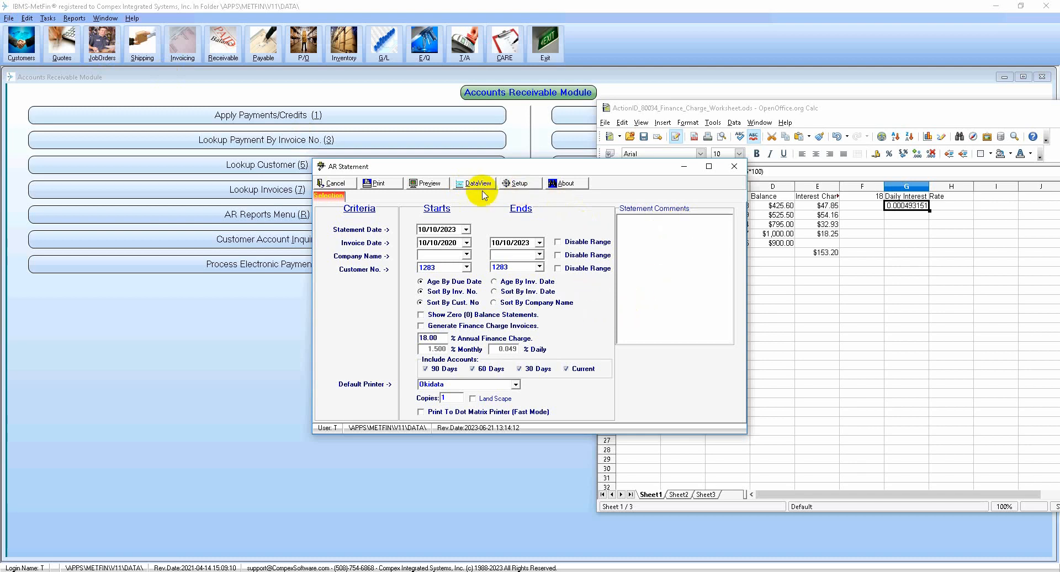
pyautogui.moveTo(402, 161); pyautogui.dragTo(394, 151)
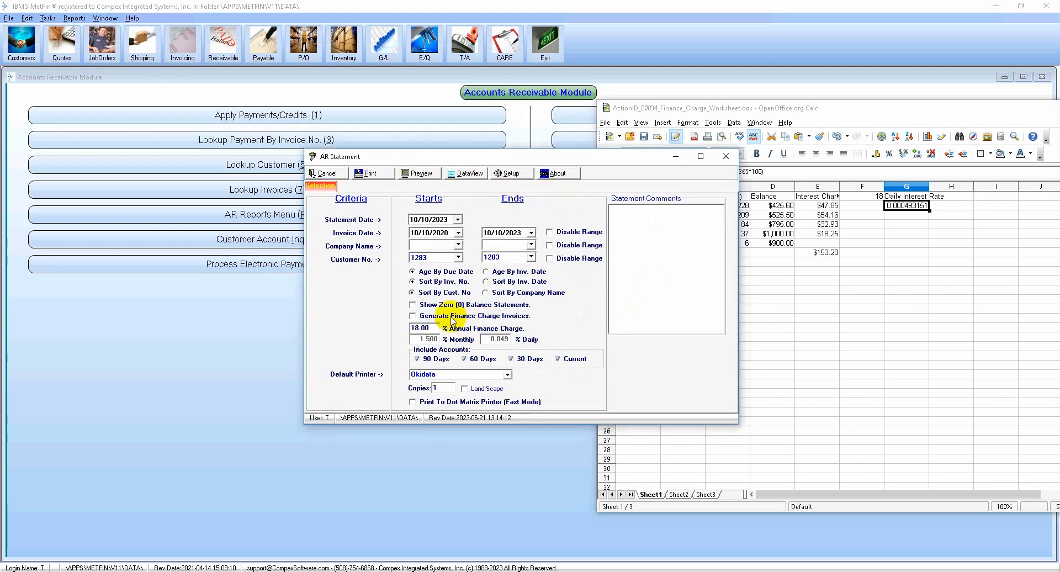
pyautogui.click(420, 317)
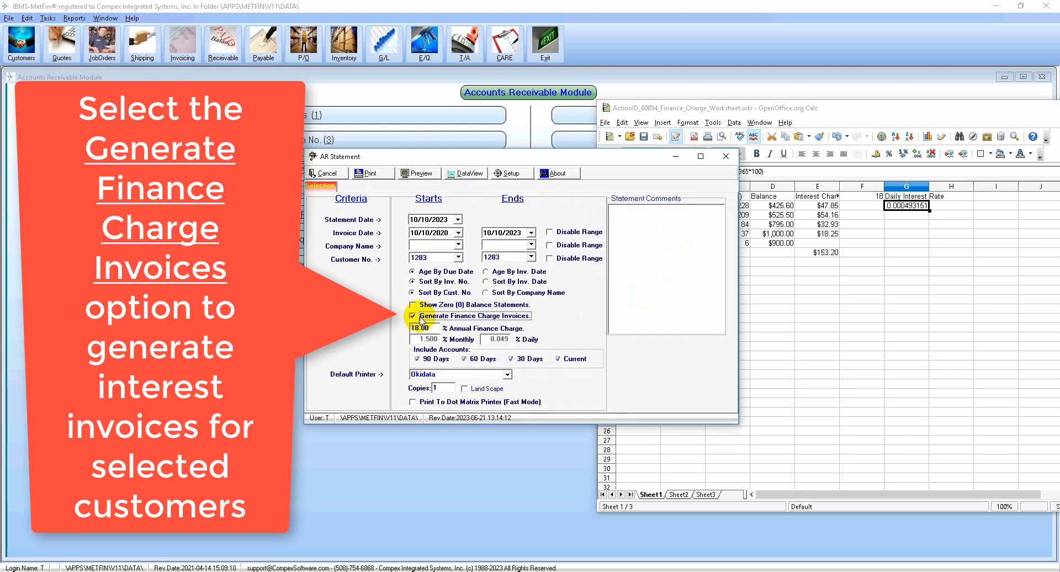
pyautogui.click(431, 328)
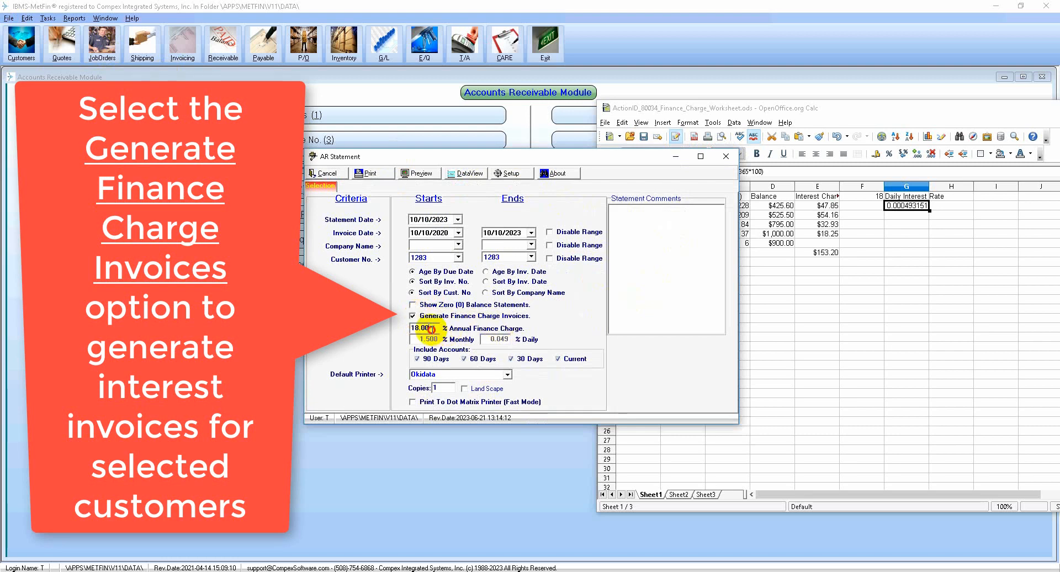
pyautogui.moveTo(431, 329); pyautogui.dragTo(381, 324)
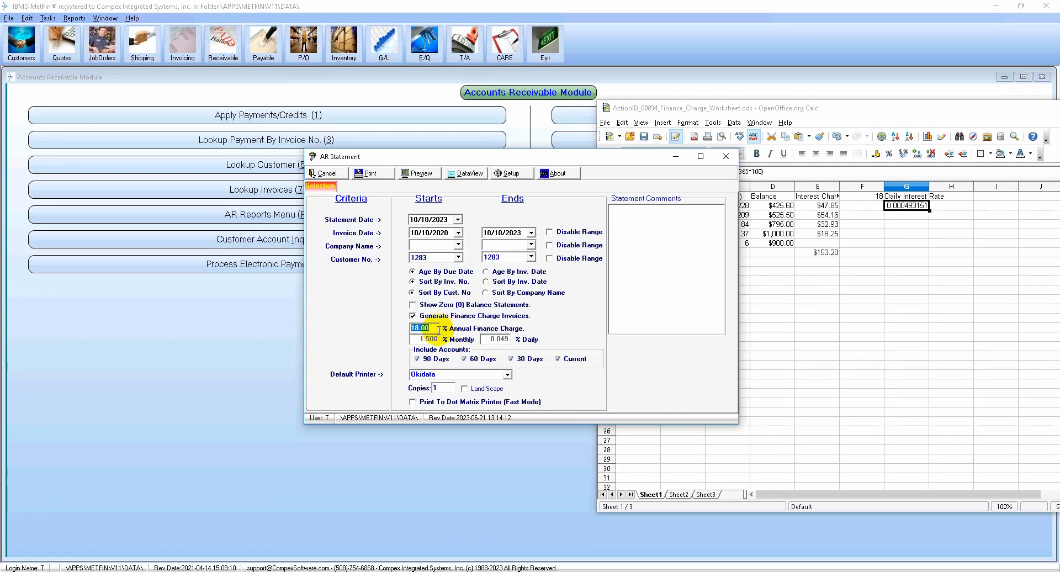
# Step: Print the statement with Microsoft Print to PDF, saving it under a file name made of the customer number and statement date 2023_10_10
pyautogui.click(508, 375)
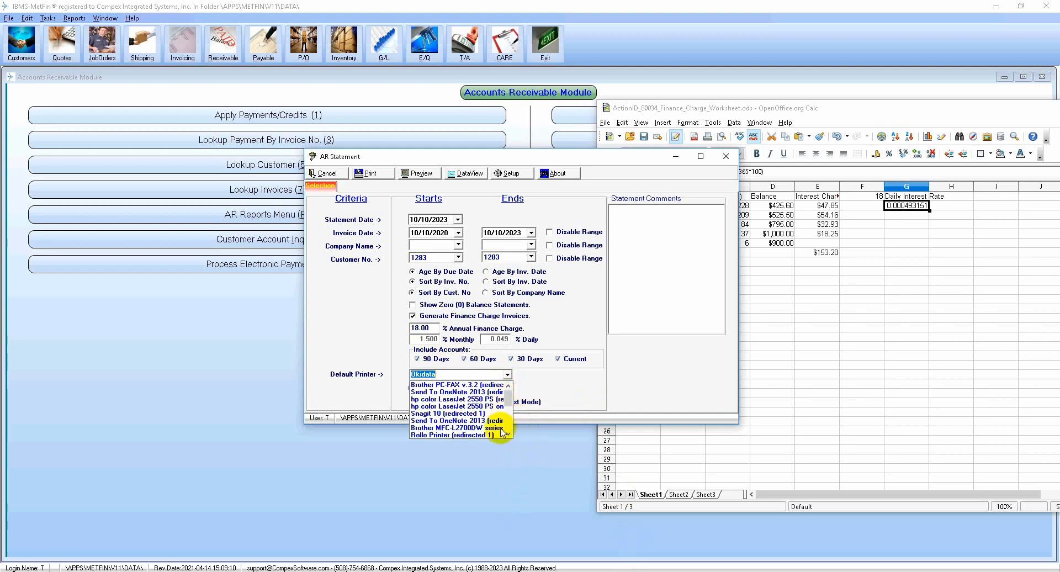
pyautogui.click(493, 435)
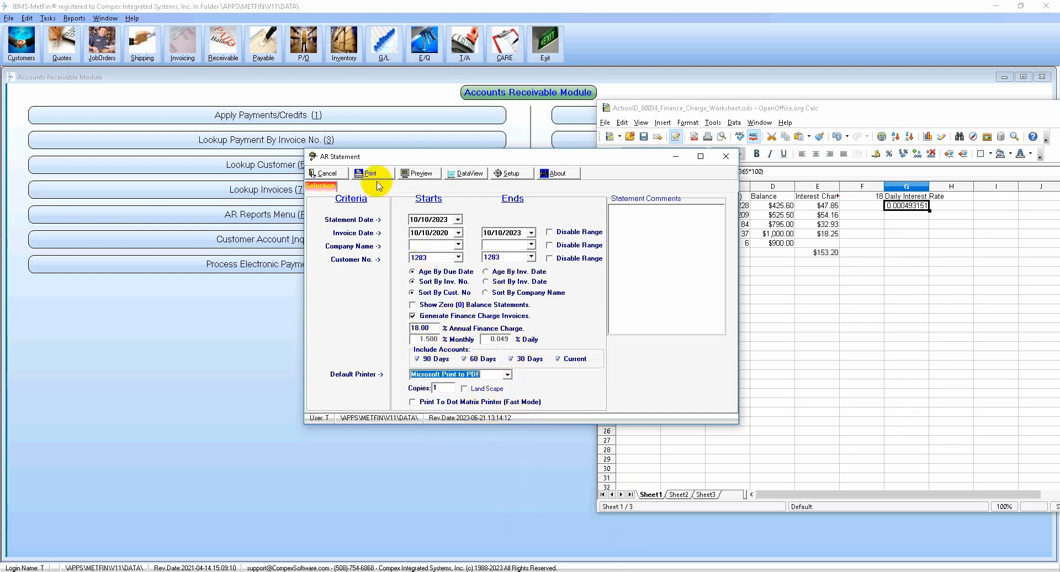
pyautogui.click(369, 172)
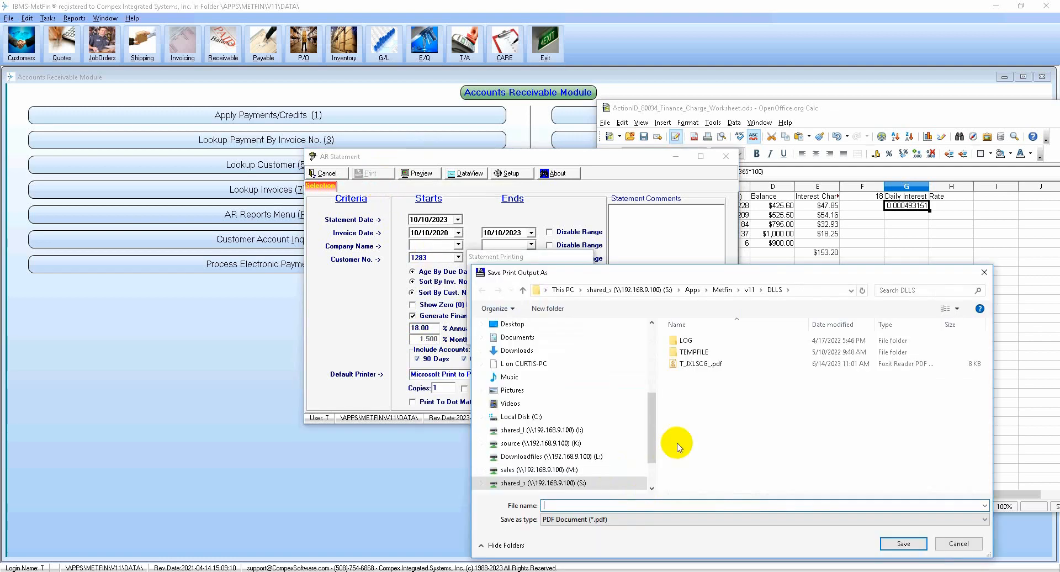
pyautogui.write('Cust_No_1283_Statement_2023_10_10')
pyautogui.press('Return')
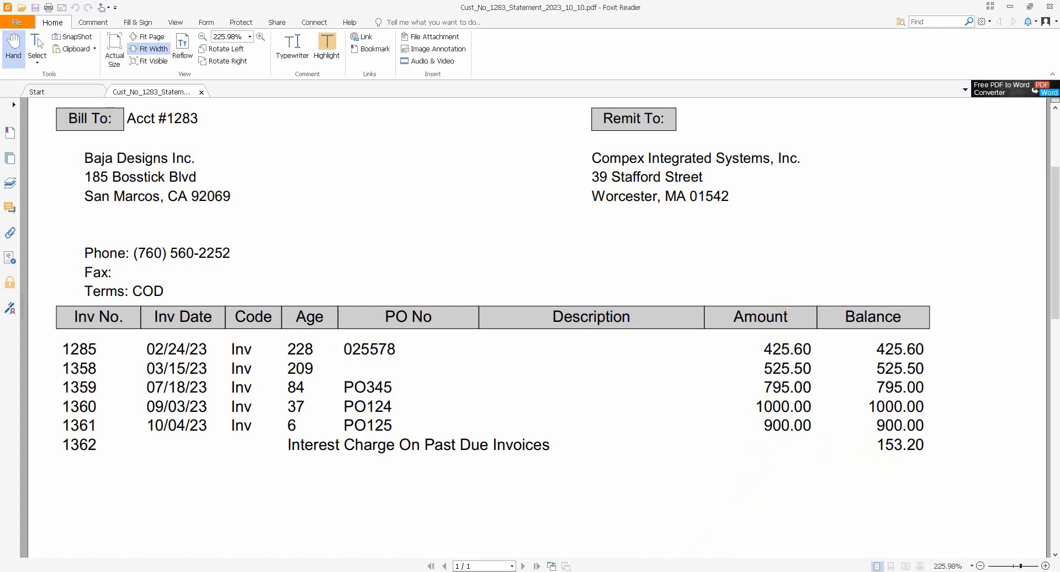
# Step: Place the finance charge worksheet beside the PDF statement and compare the invoice numbers, balances and ages in days
pyautogui.hotkey('alt', 'Tab')
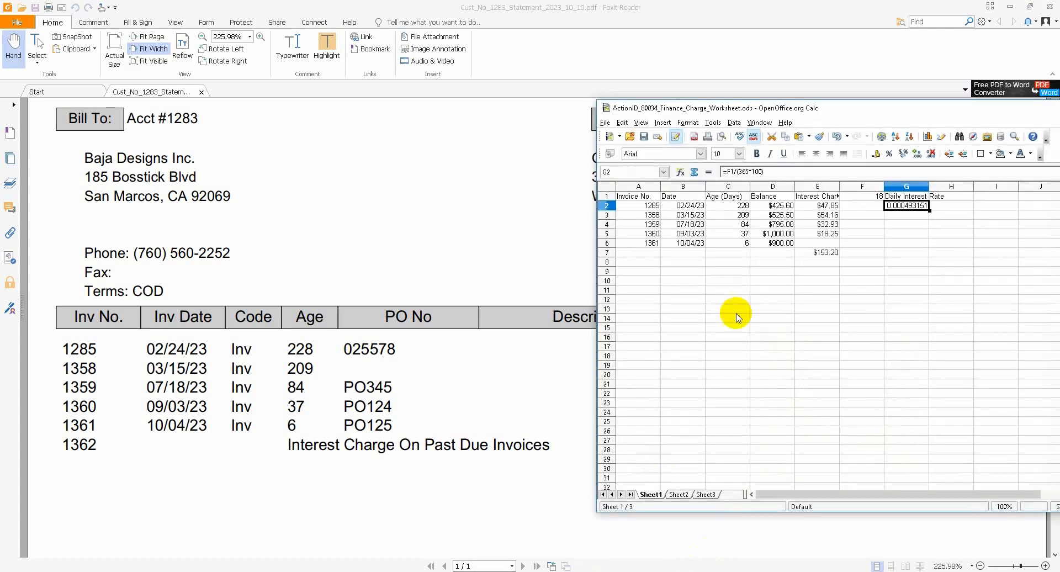
pyautogui.moveTo(818, 110); pyautogui.dragTo(742, 107)
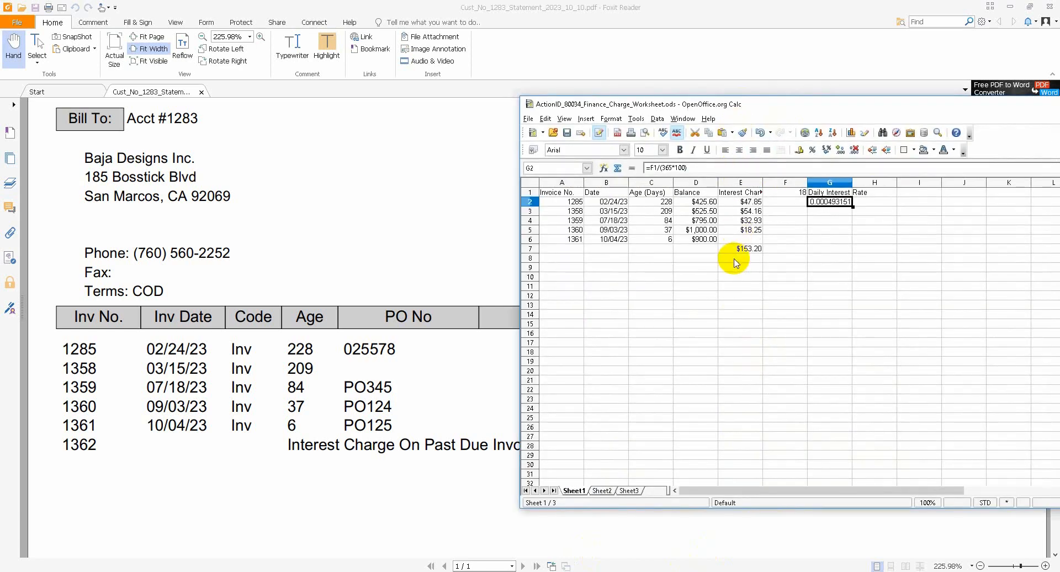
pyautogui.click(576, 220)
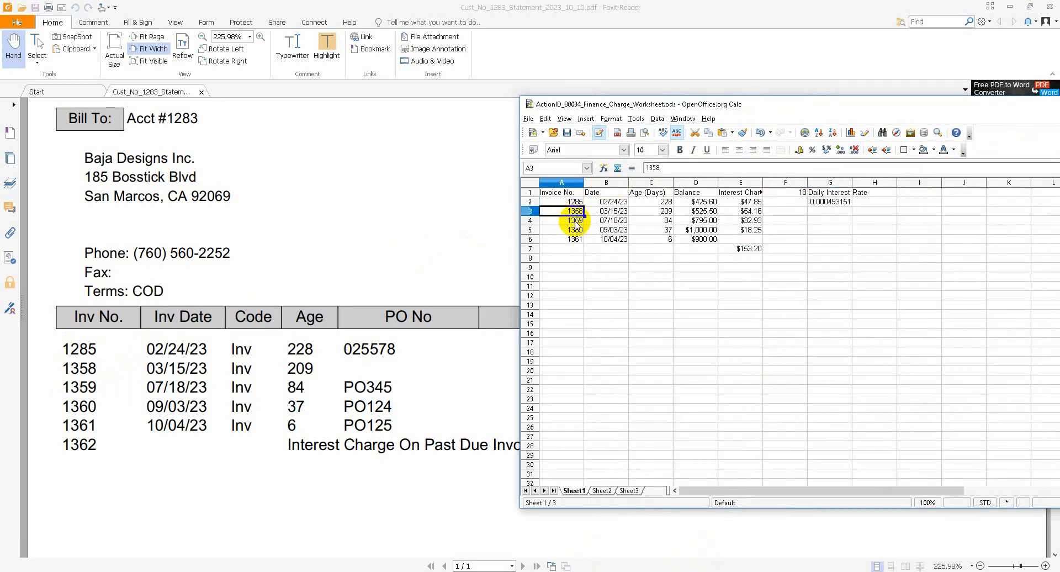
pyautogui.click(704, 202)
pyautogui.click(703, 213)
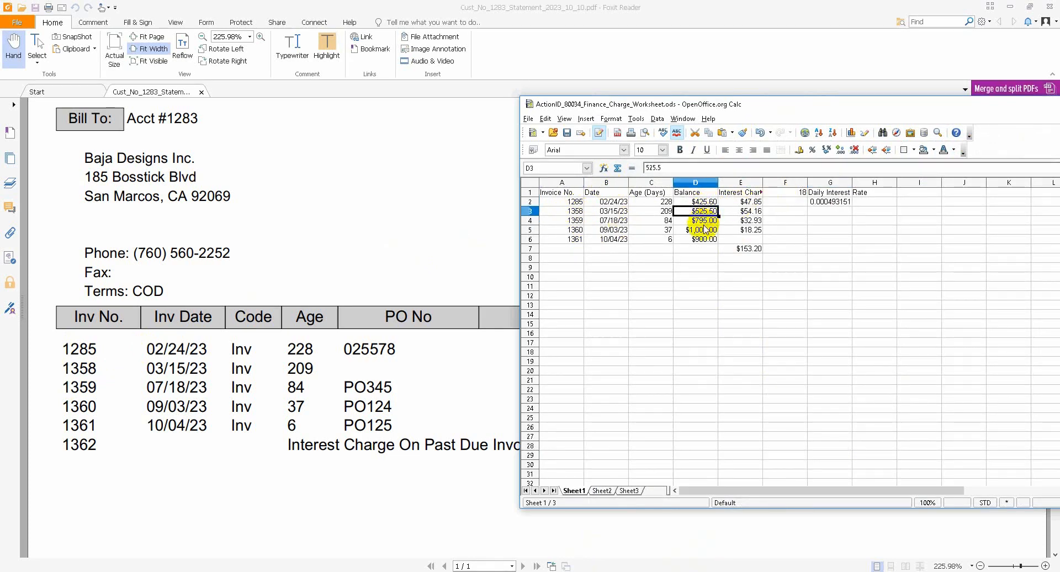
pyautogui.moveTo(703, 223); pyautogui.dragTo(701, 231)
pyautogui.click(699, 237)
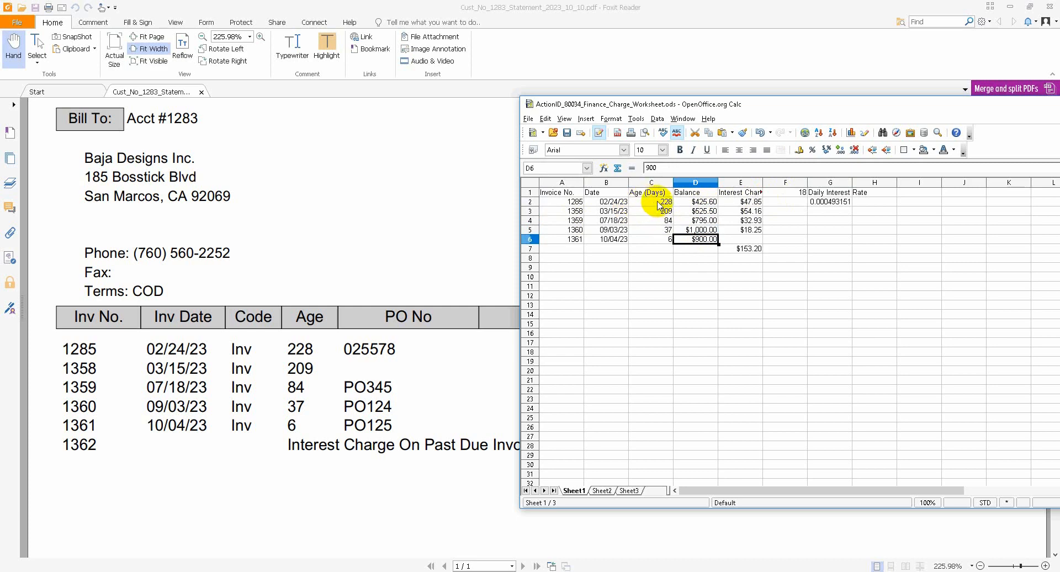
pyautogui.click(659, 205)
pyautogui.click(660, 212)
pyautogui.click(660, 222)
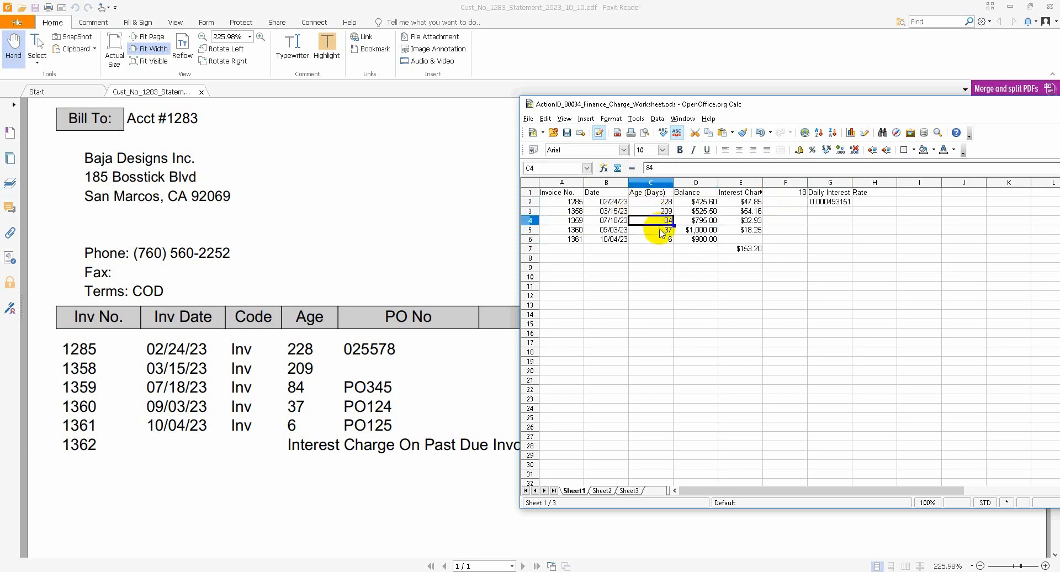
pyautogui.click(661, 231)
pyautogui.click(661, 240)
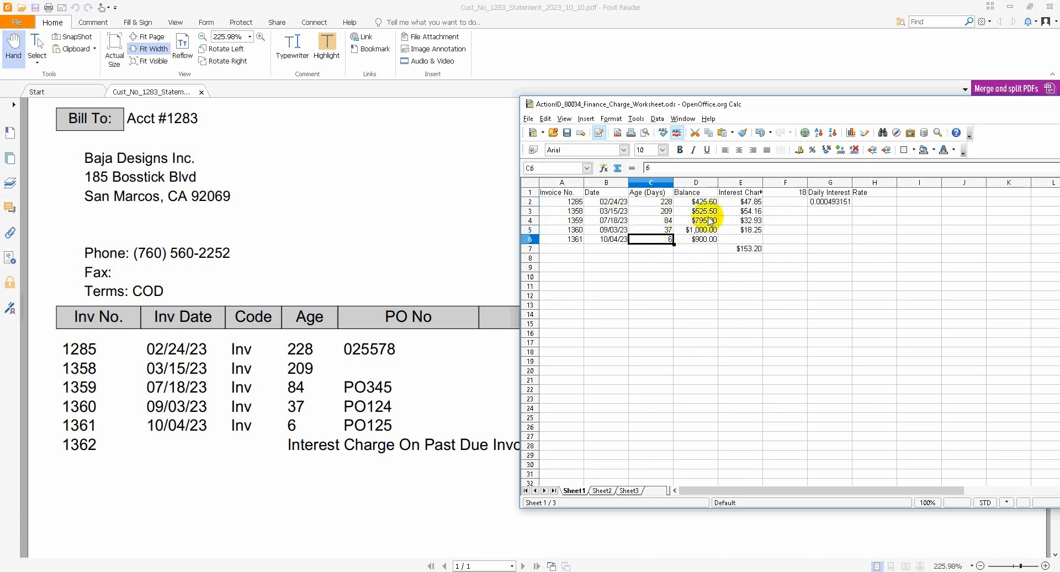
# Step: Examine the worksheet's daily interest rate formula and the annual rate it is derived from
pyautogui.click(823, 204)
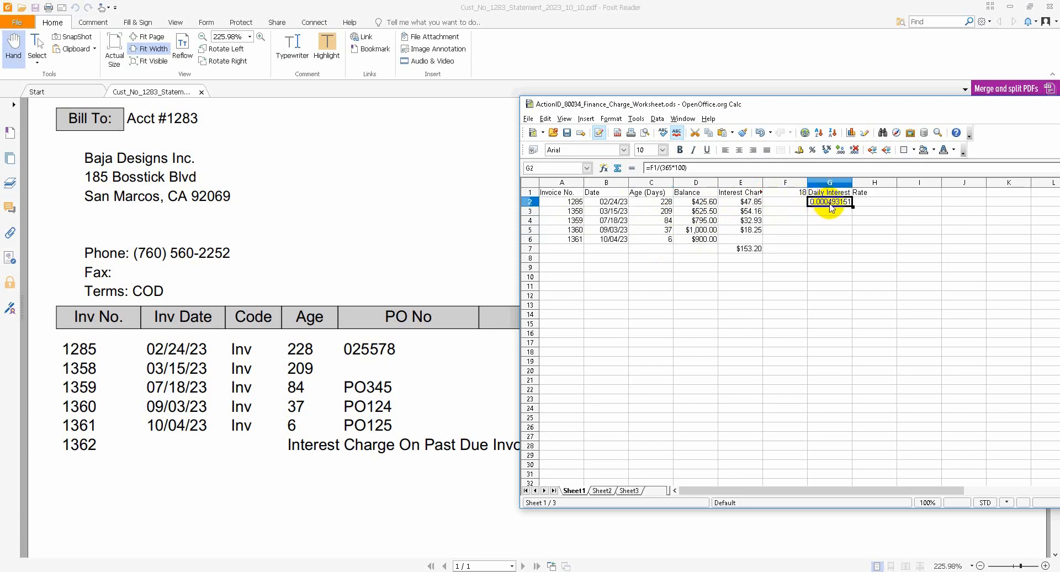
pyautogui.click(801, 195)
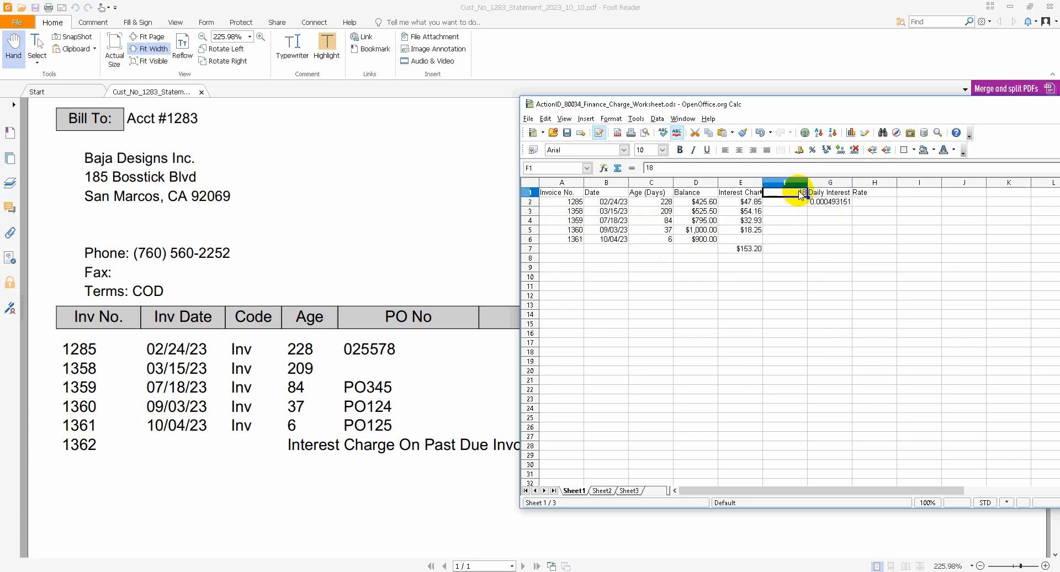
pyautogui.click(838, 208)
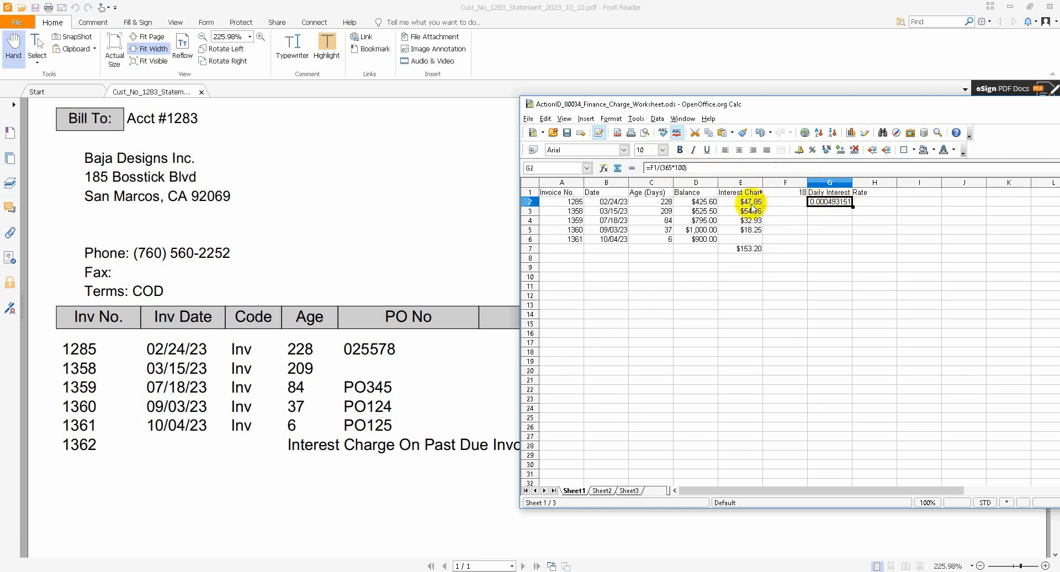
# Step: Trace the first invoice's interest charge formula through its balance, age in days and daily interest rate reference
pyautogui.click(709, 204)
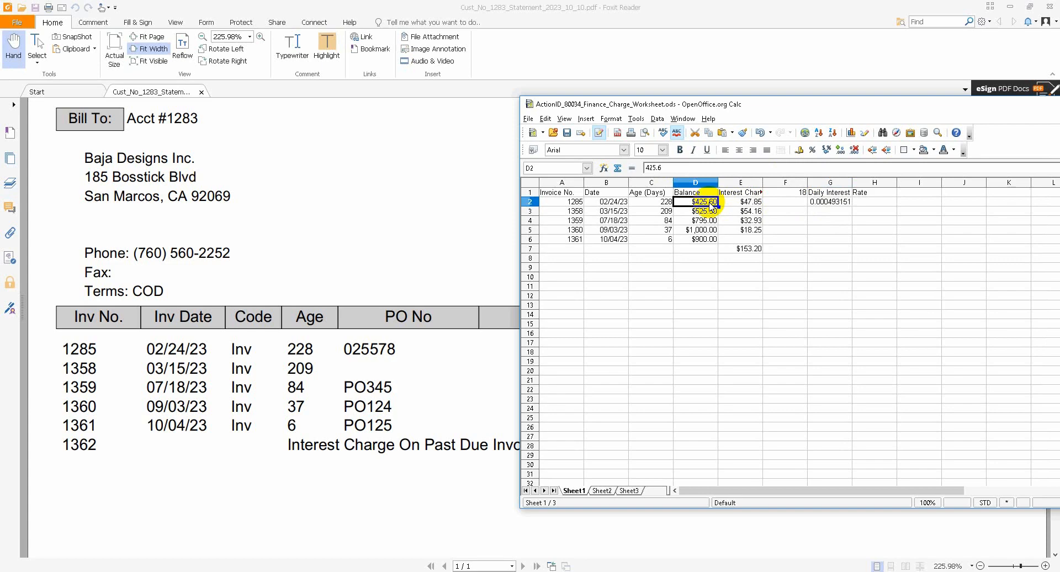
pyautogui.click(741, 205)
pyautogui.click(703, 202)
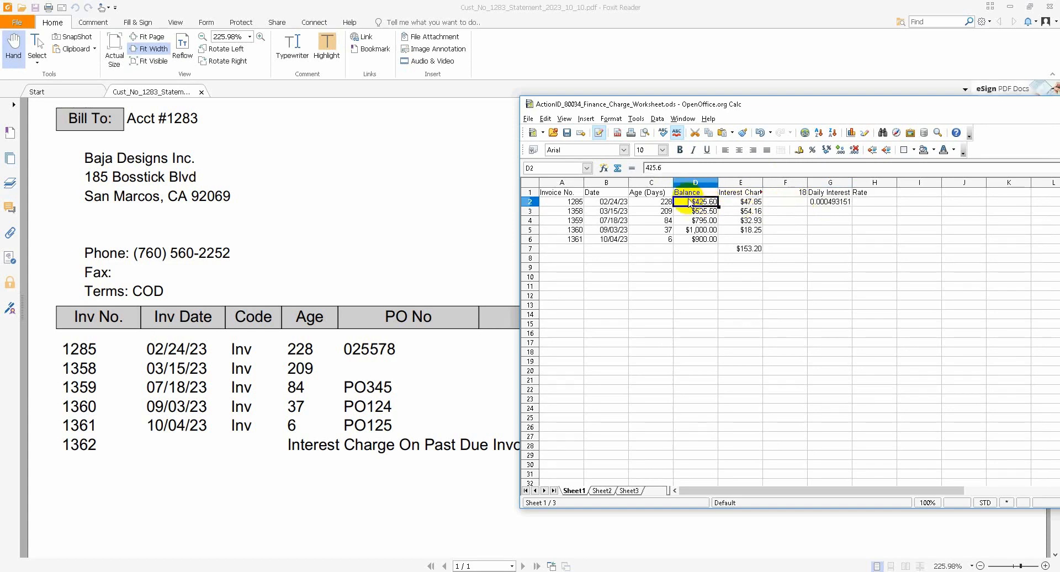
pyautogui.click(743, 202)
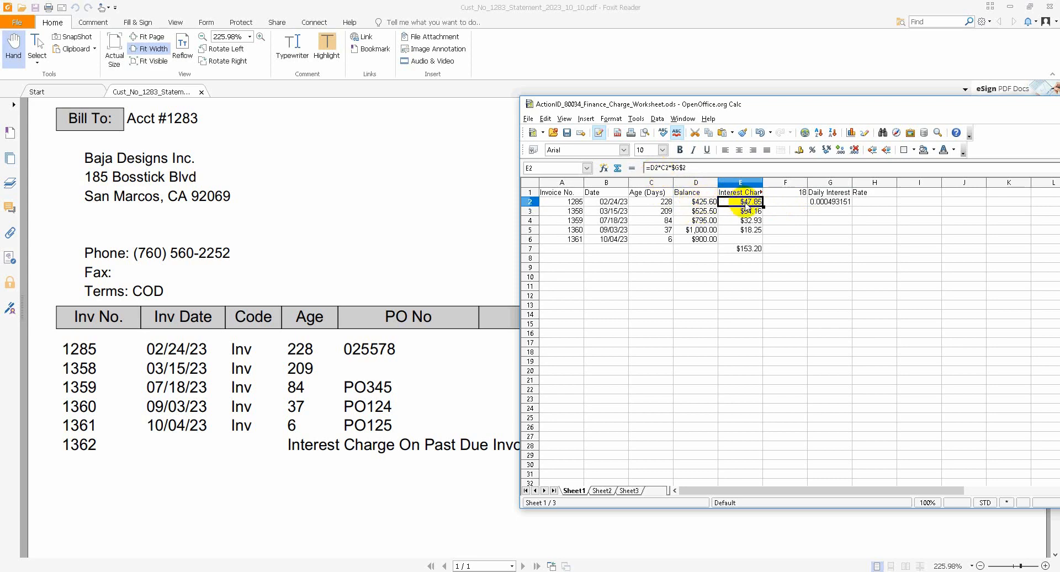
pyautogui.click(664, 203)
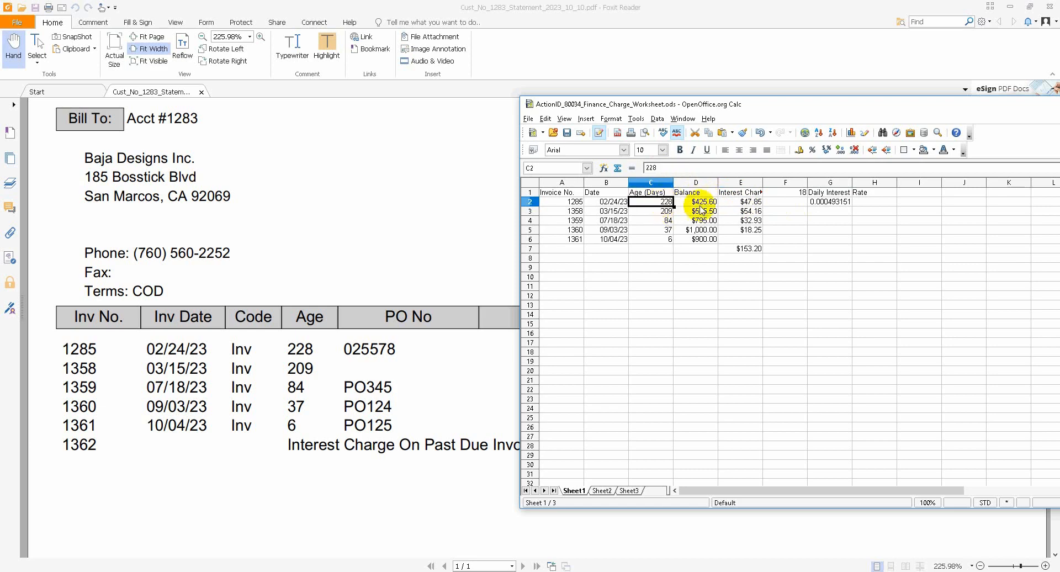
pyautogui.click(743, 202)
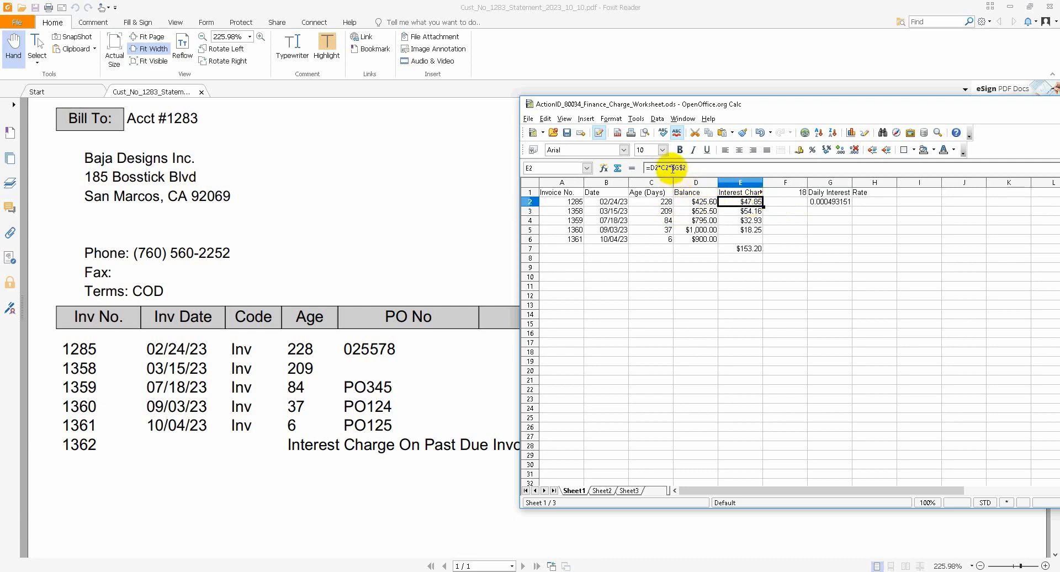
pyautogui.moveTo(671, 168); pyautogui.dragTo(696, 171)
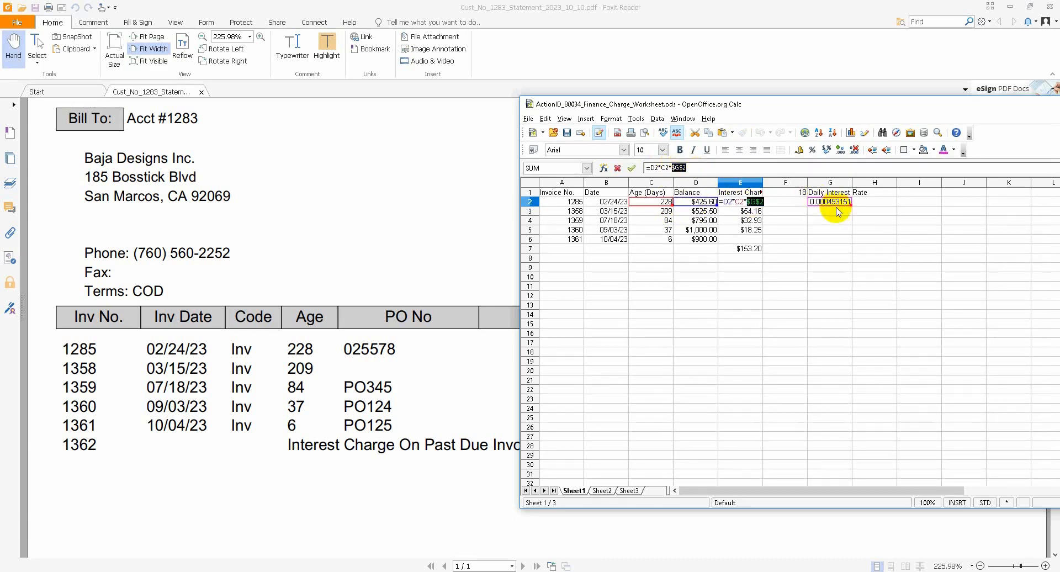
pyautogui.click(783, 203)
pyautogui.click(748, 212)
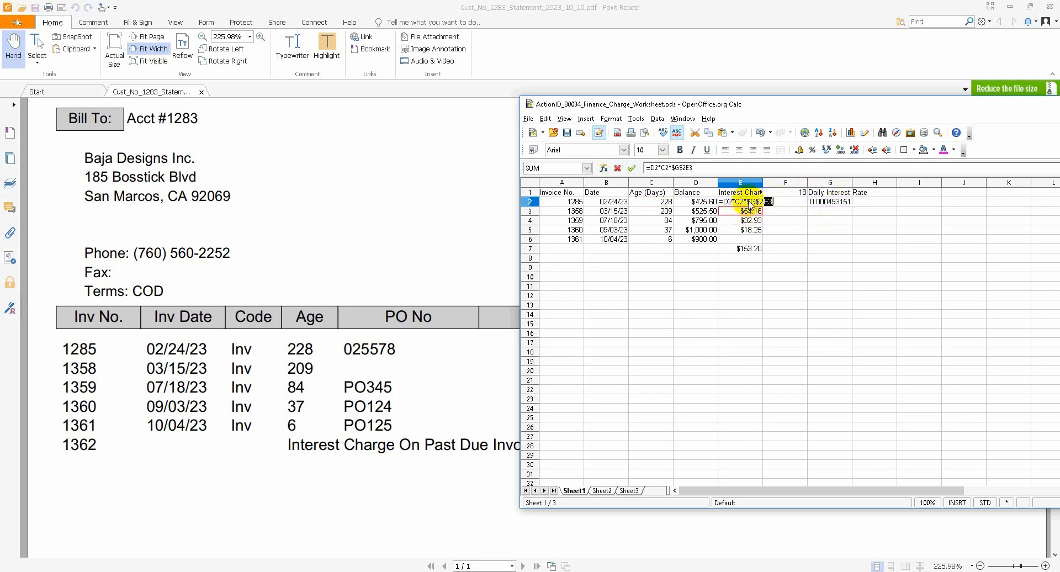
pyautogui.click(699, 202)
pyautogui.press('Escape')
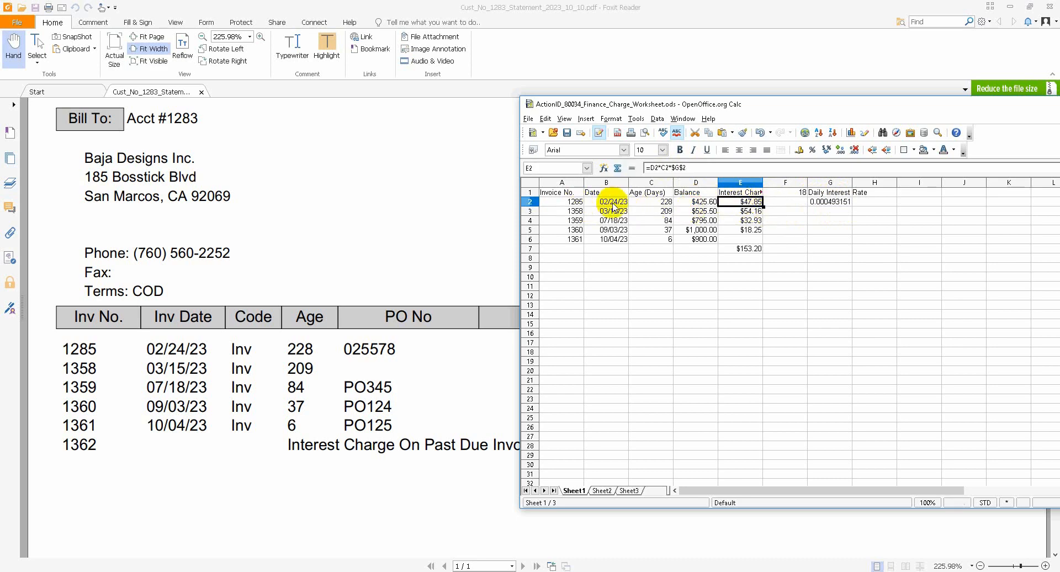
# Step: Compare the balances and interest charge formulas of the four invoices older than 30 days
pyautogui.click(693, 204)
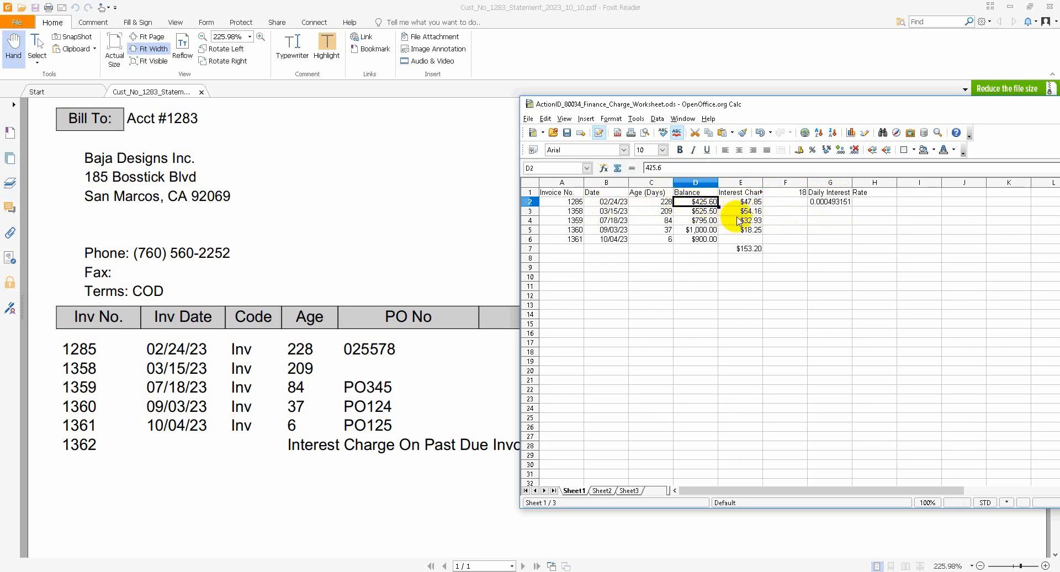
pyautogui.click(752, 204)
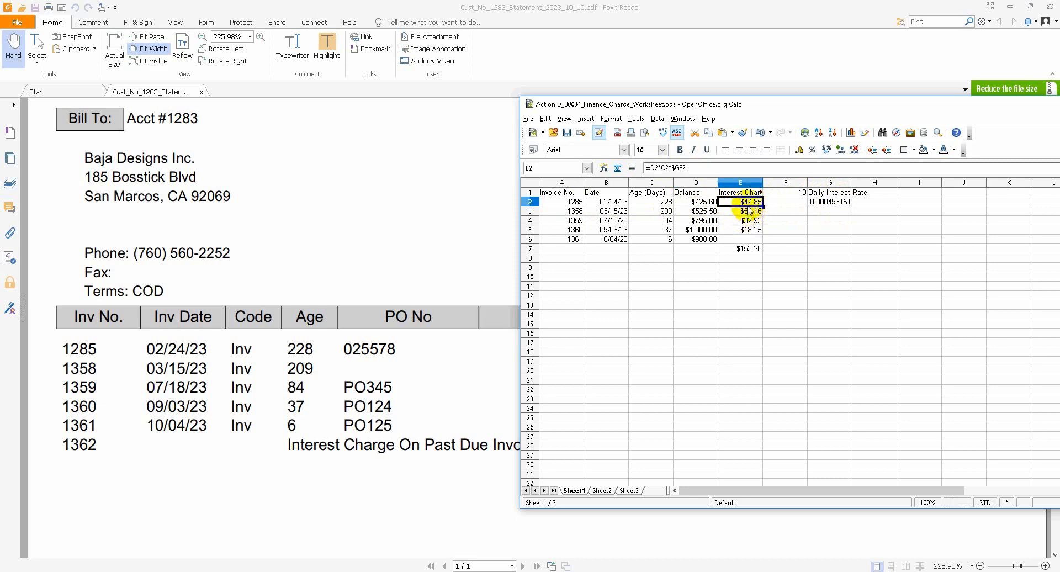
pyautogui.click(750, 211)
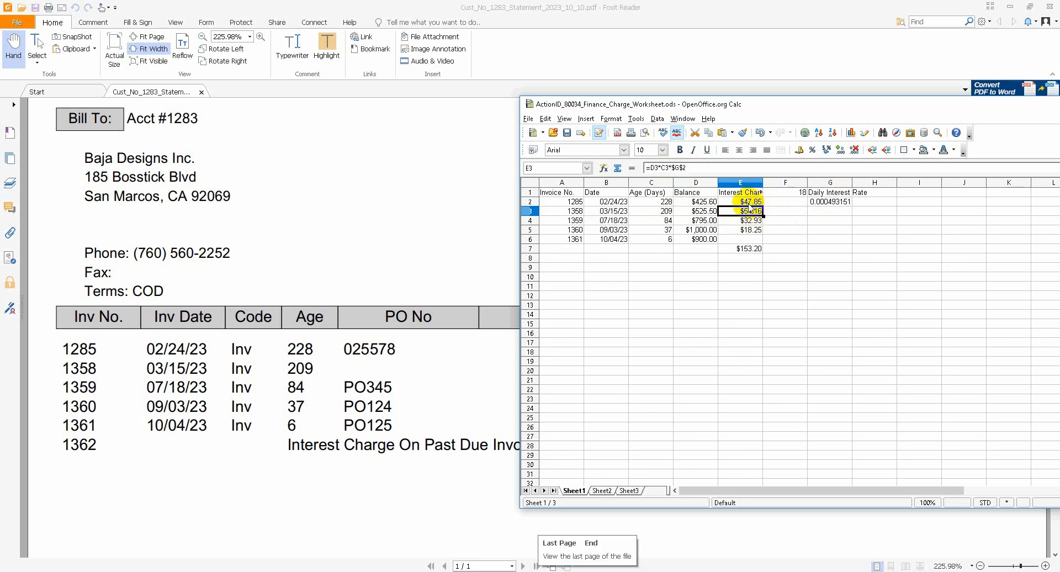
pyautogui.click(752, 204)
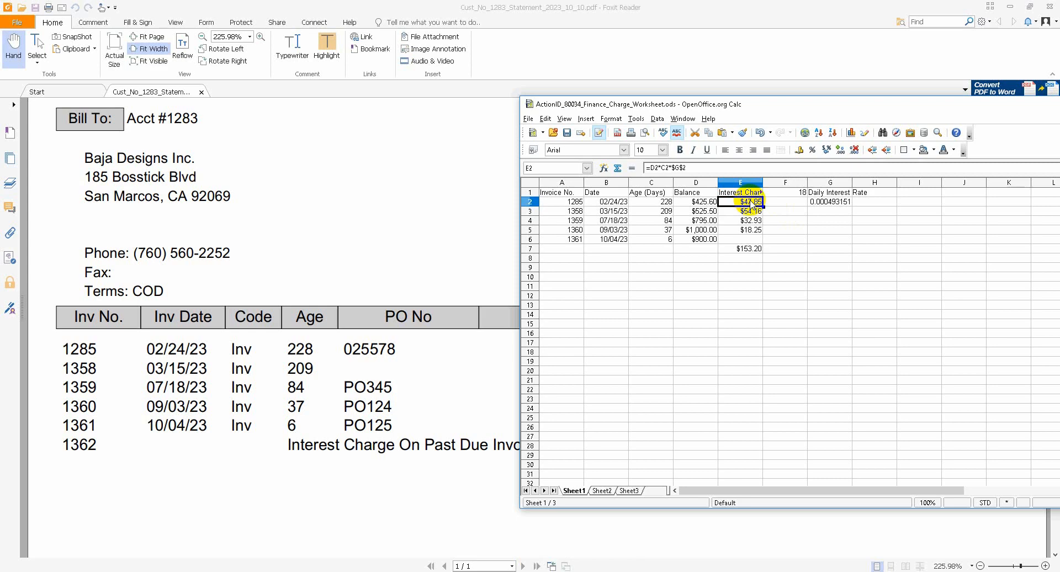
pyautogui.click(703, 202)
pyautogui.click(704, 211)
pyautogui.click(706, 222)
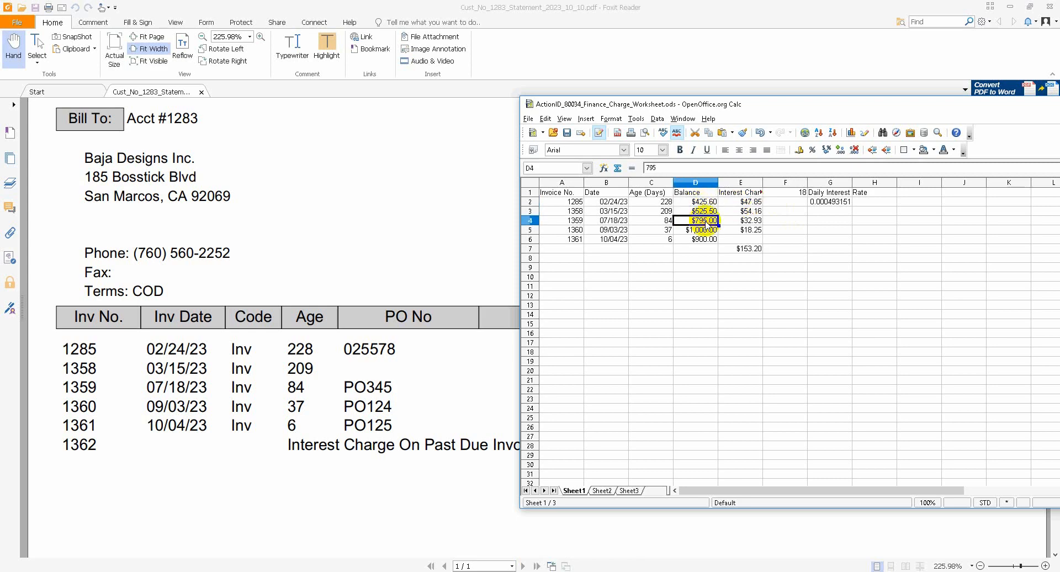
pyautogui.click(704, 230)
pyautogui.click(740, 230)
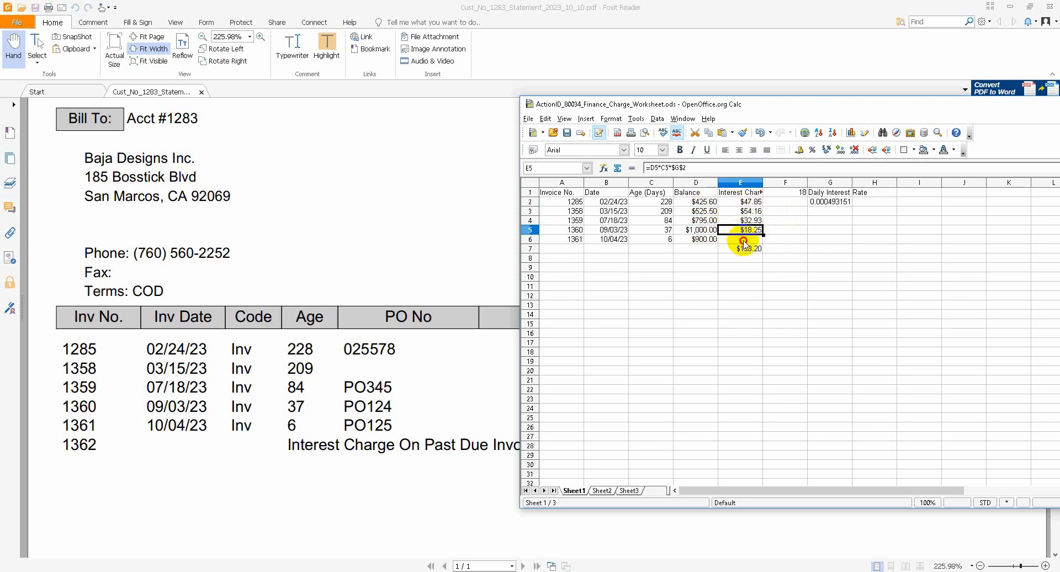
# Step: Compare the age, balance and interest charge cells of the two newest invoices to check the 30-day rule
pyautogui.click(707, 245)
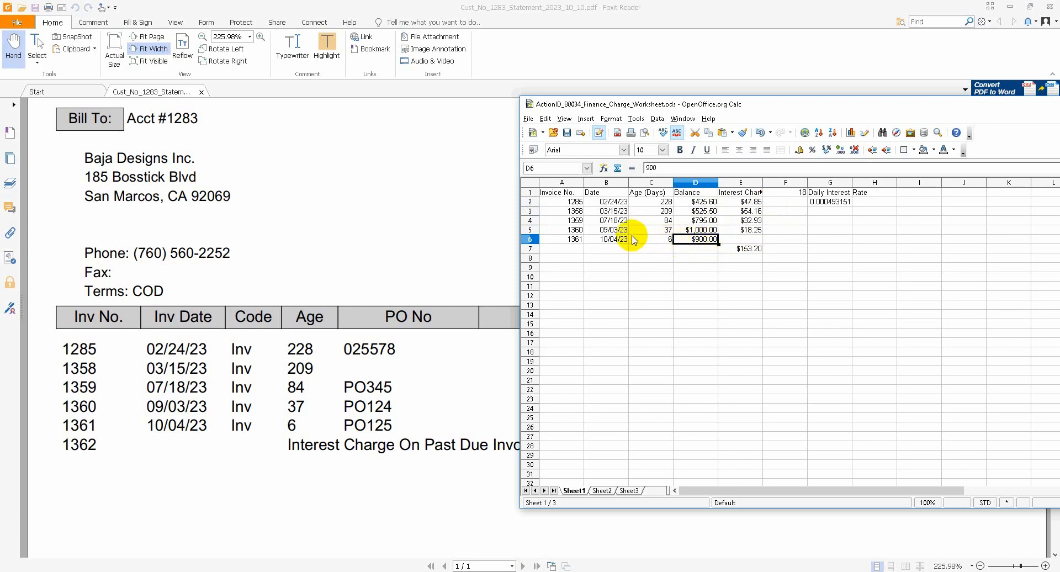
pyautogui.click(750, 229)
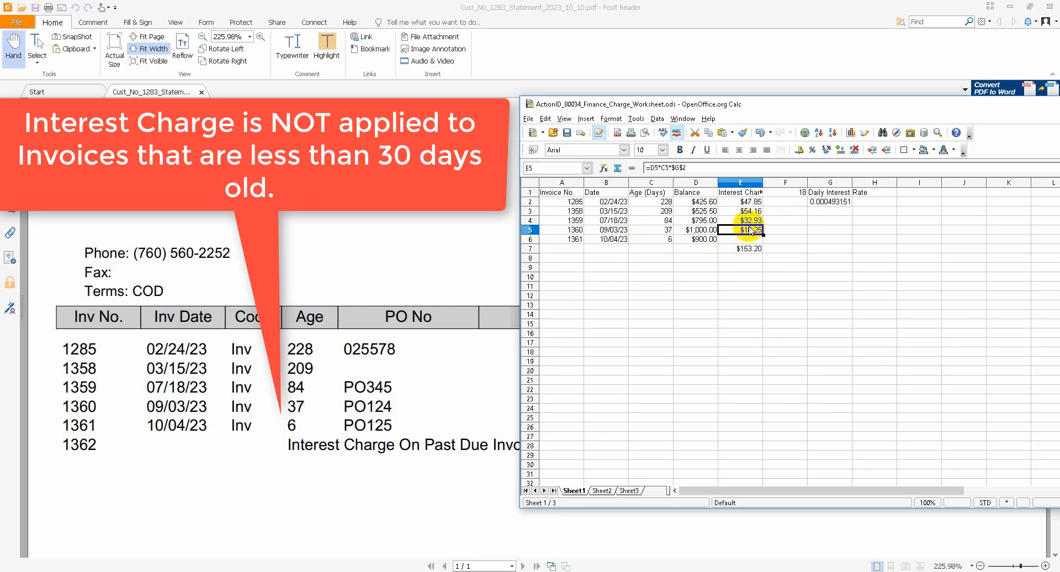
pyautogui.click(691, 230)
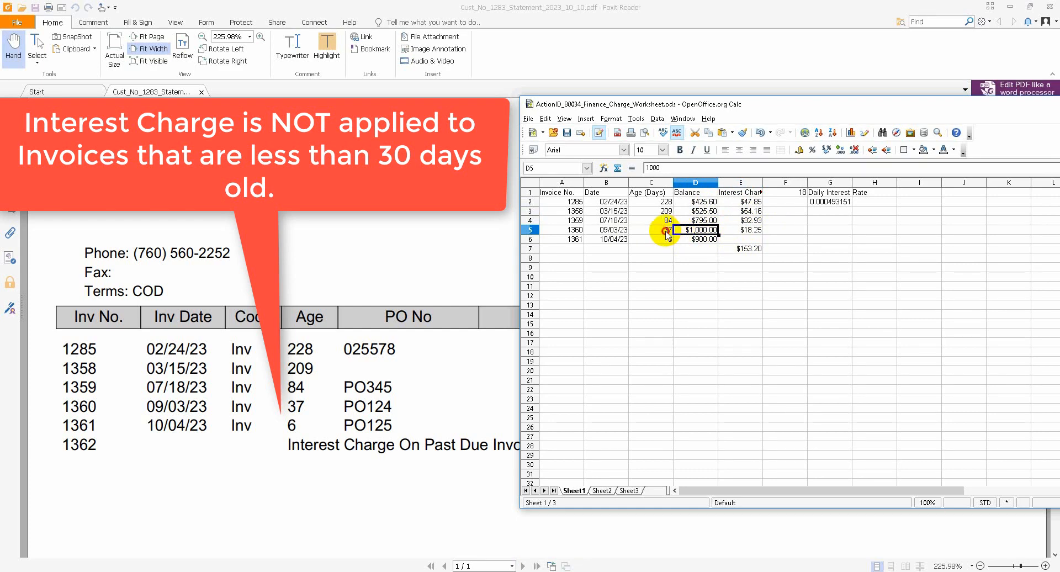
pyautogui.click(691, 239)
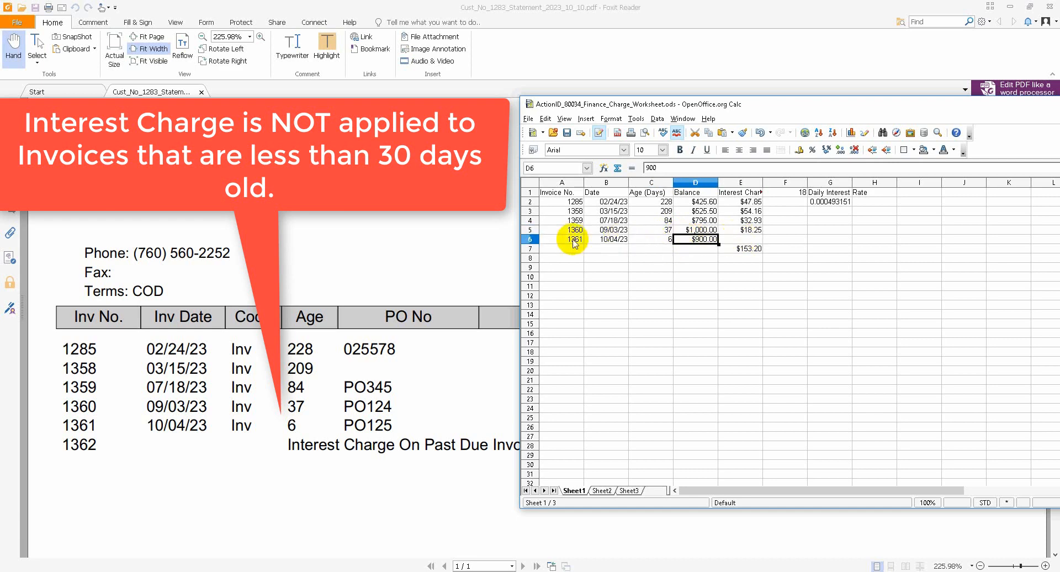
pyautogui.click(663, 243)
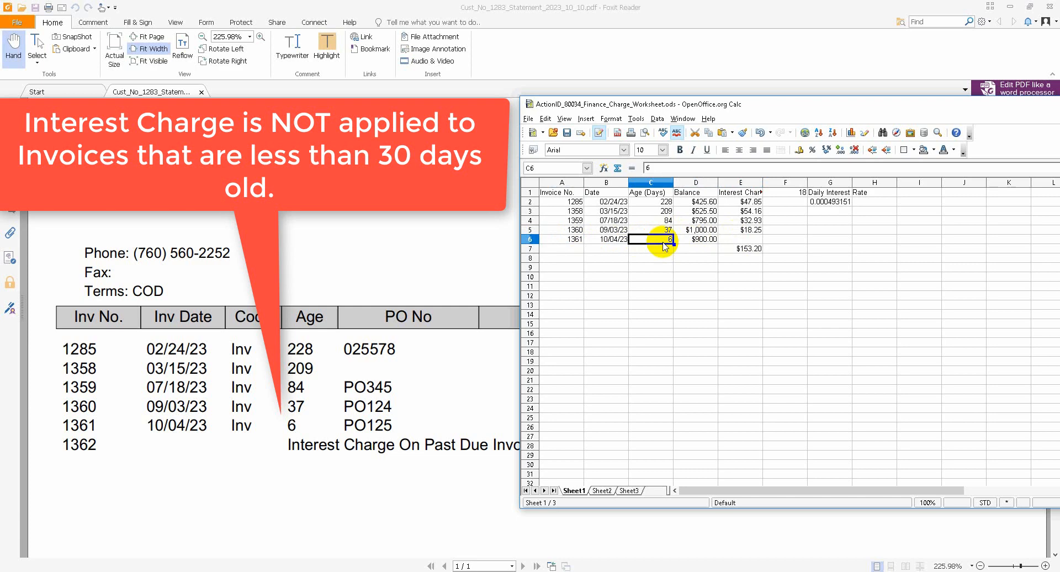
pyautogui.click(747, 242)
# Step: Review the interest charges and their sum formula, and compare the total with the interest charge line in the PDF statement
pyautogui.click(748, 221)
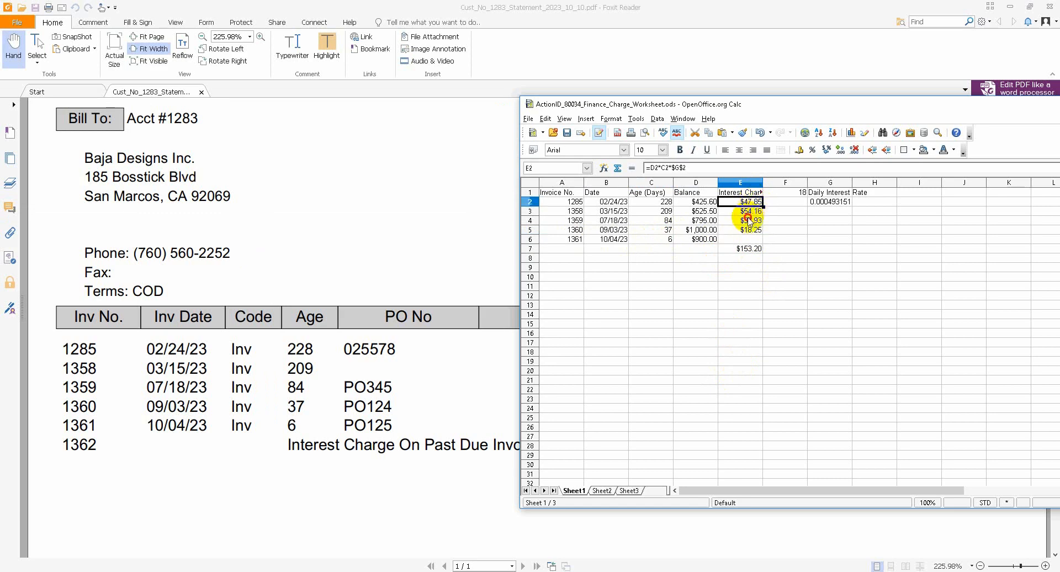
pyautogui.click(749, 202)
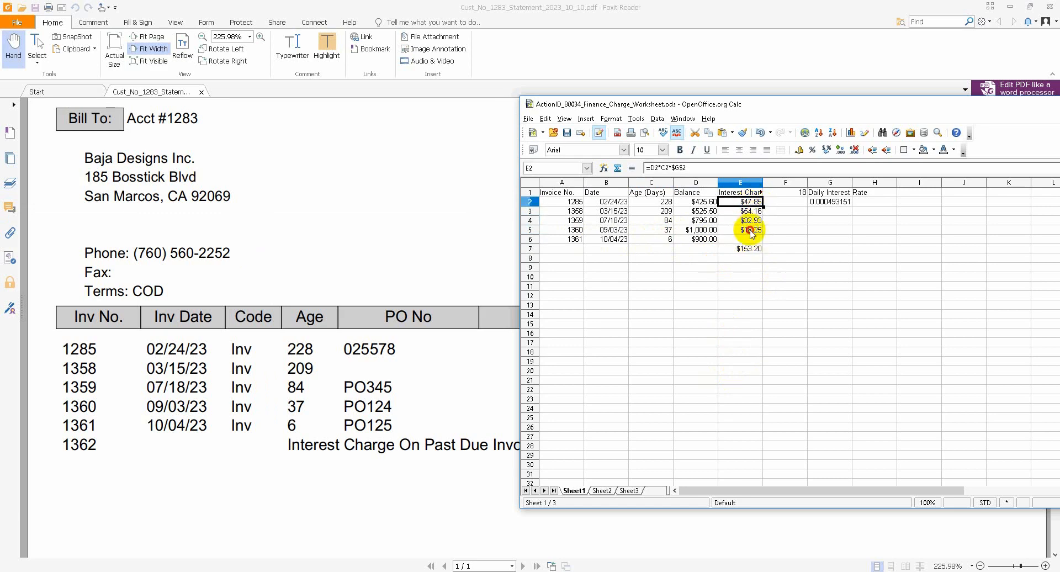
pyautogui.click(751, 229)
pyautogui.click(749, 202)
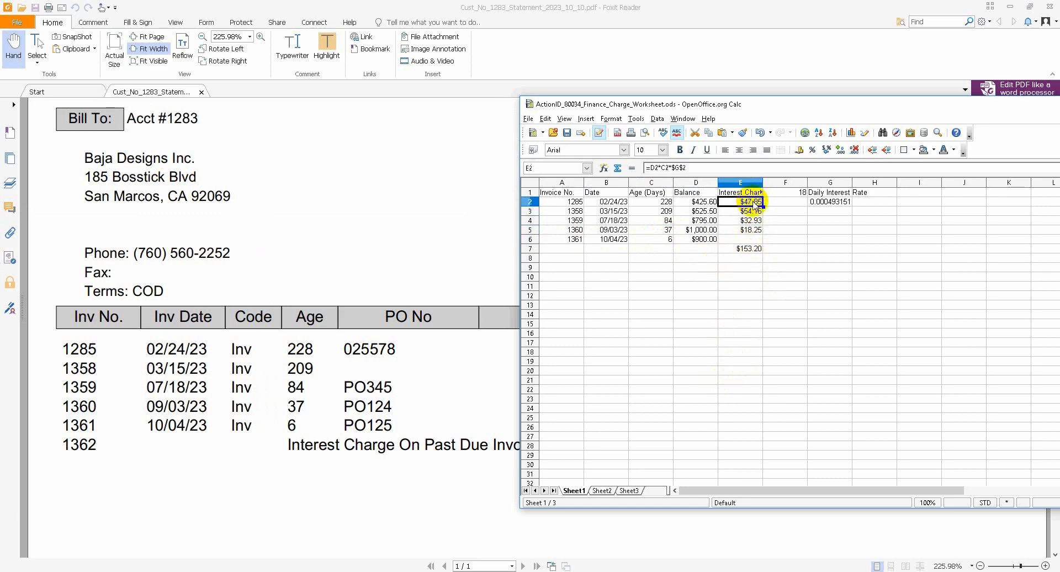
pyautogui.click(752, 251)
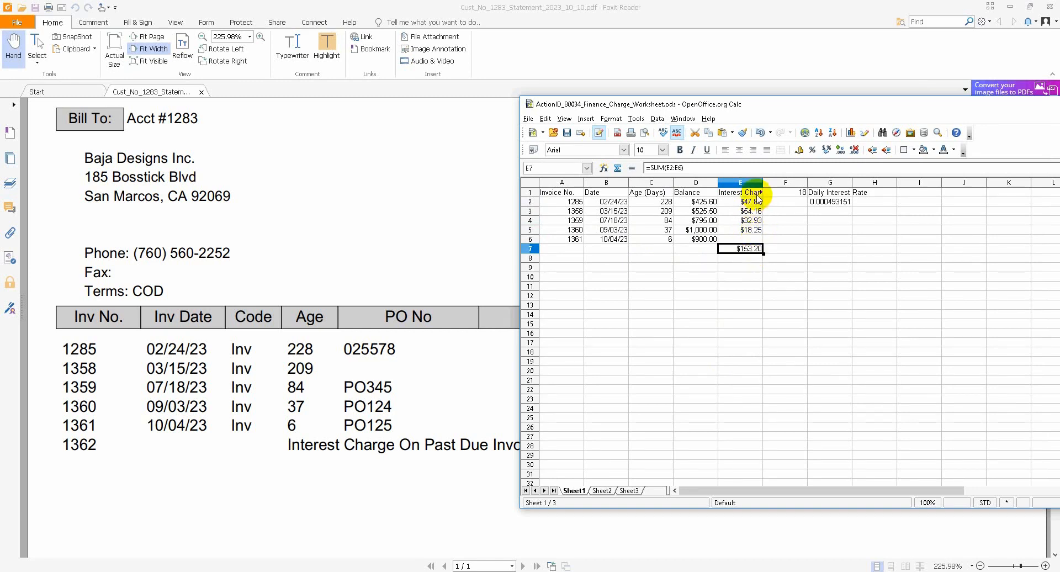
pyautogui.click(469, 478)
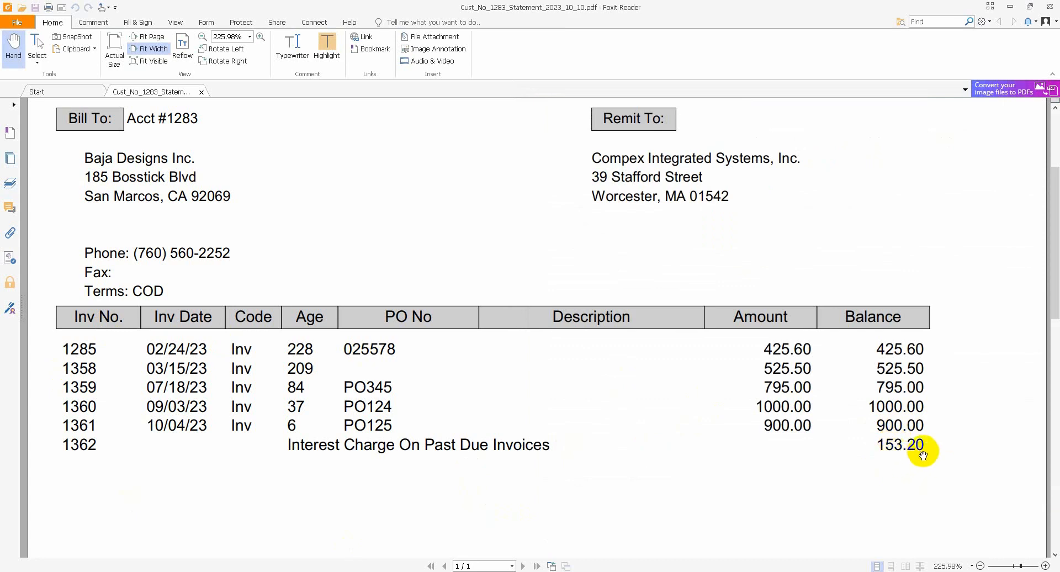
pyautogui.scroll(1, 923, 447)
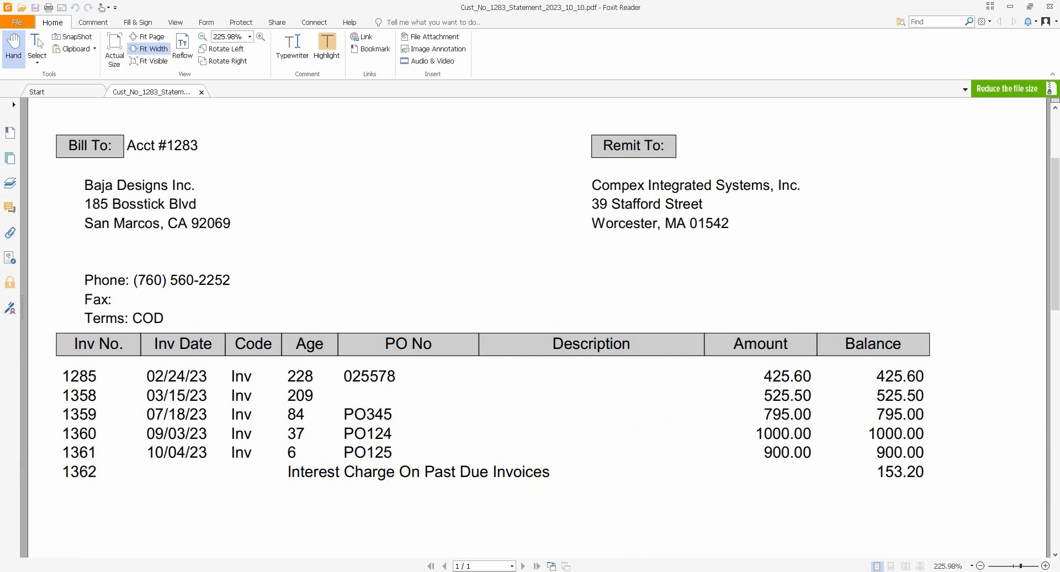
# Step: Switch to IBMS-MetFin, close the open invoice directory and reopen the invoice lookup from the Invoice Processing Module
pyautogui.hotkey('alt', 'Tab')
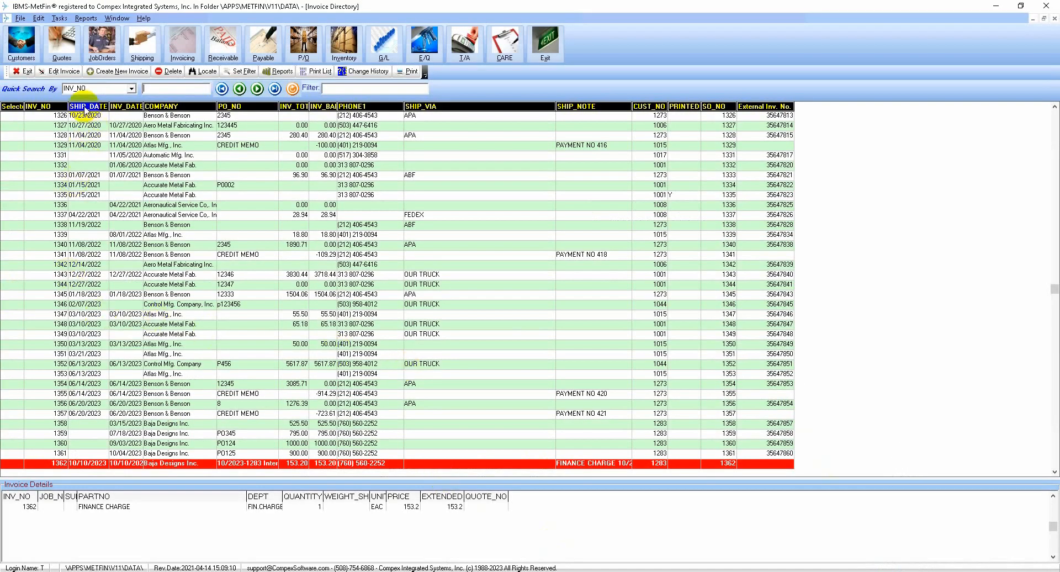
pyautogui.click(24, 70)
pyautogui.click(528, 263)
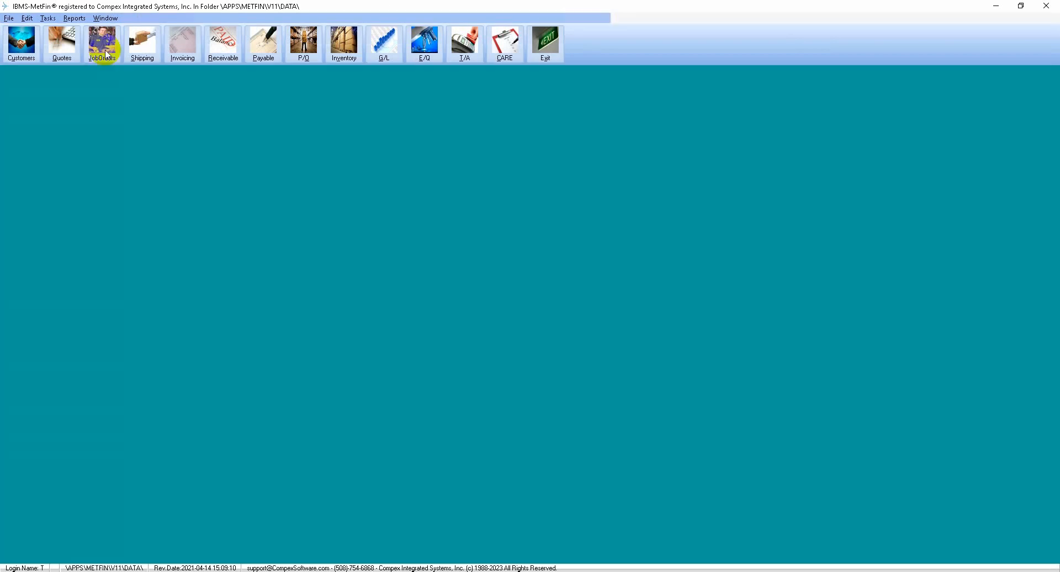
pyautogui.click(182, 47)
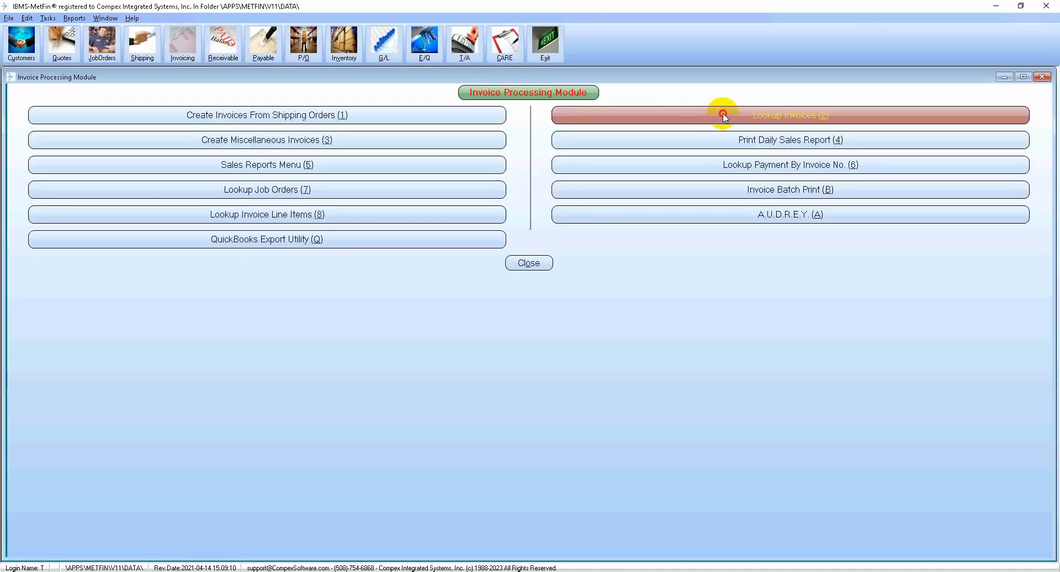
pyautogui.click(723, 116)
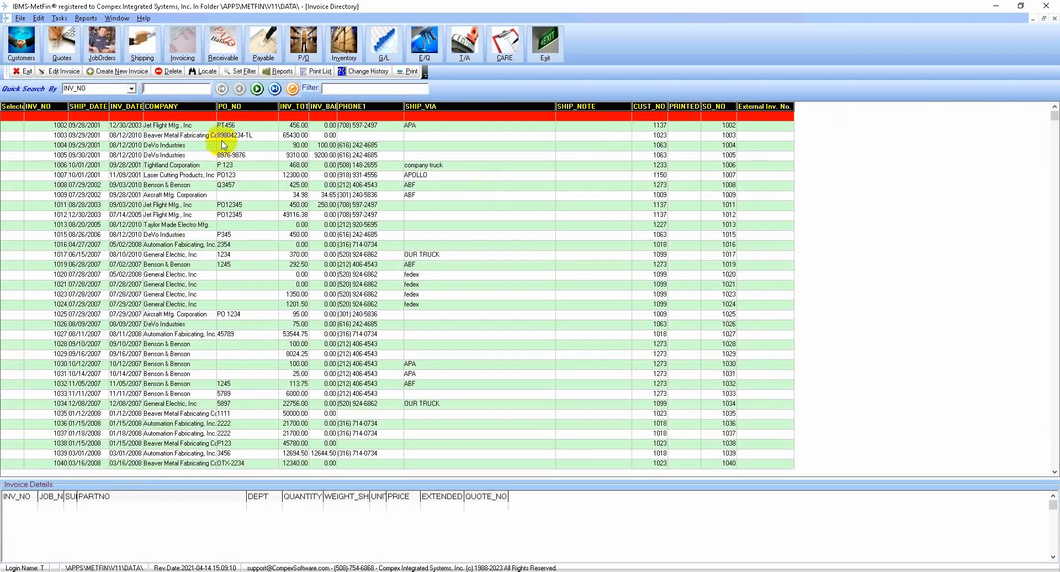
# Step: Go to the last invoice in the directory and open it to examine its FINANCE CHARGE line item
pyautogui.click(275, 88)
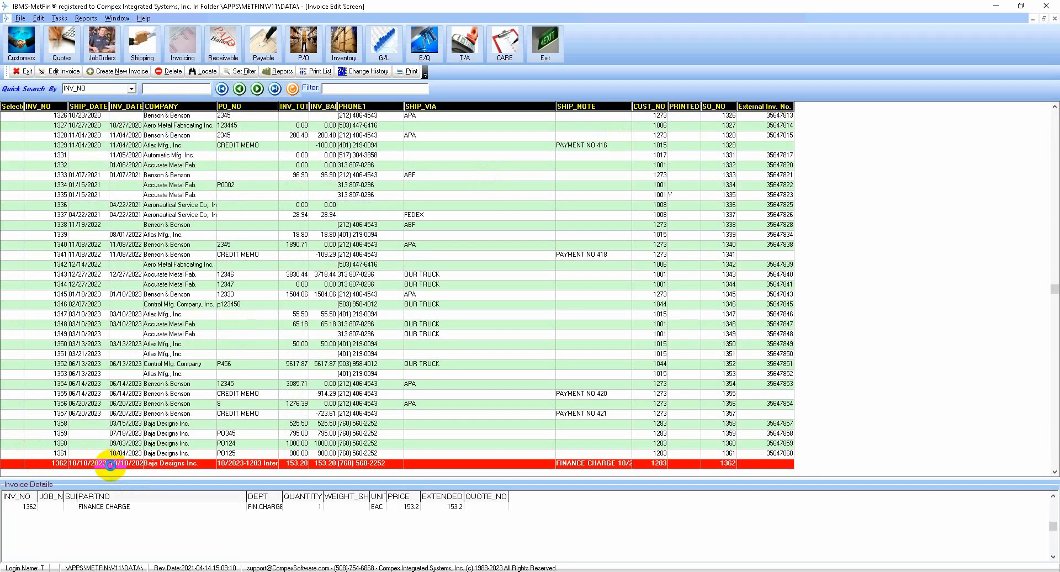
pyautogui.doubleClick(109, 465)
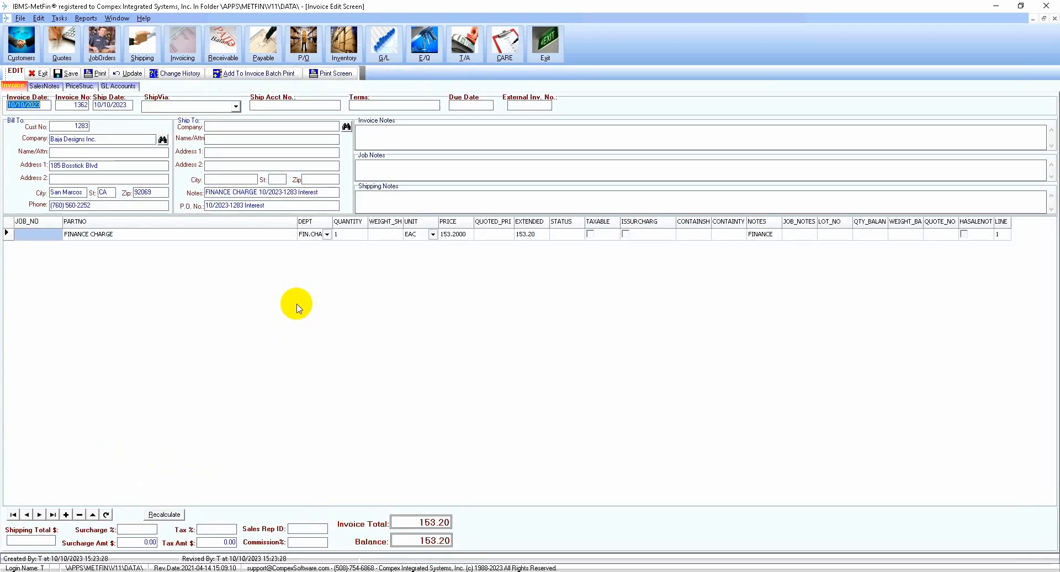
pyautogui.click(141, 236)
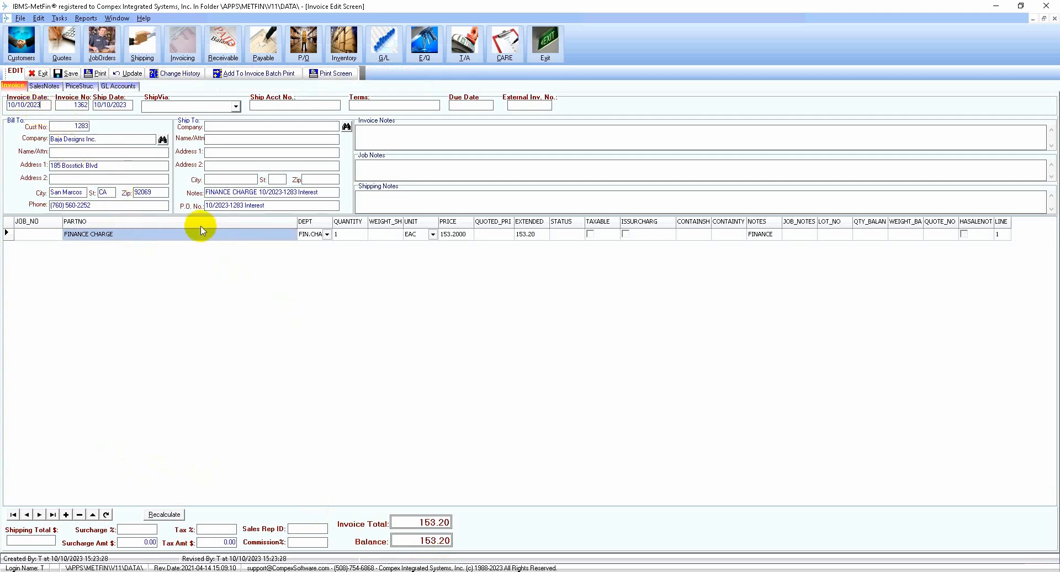
# Step: Examine the invoice's P.O. No. field together with the part number of its line item
pyautogui.click(283, 206)
pyautogui.click(282, 235)
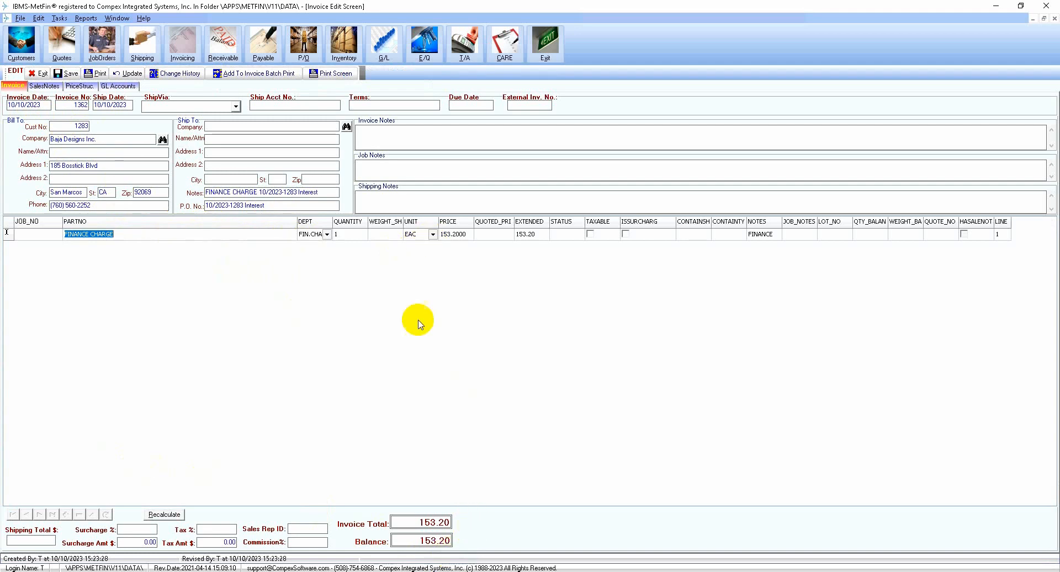
pyautogui.click(332, 289)
pyautogui.click(276, 205)
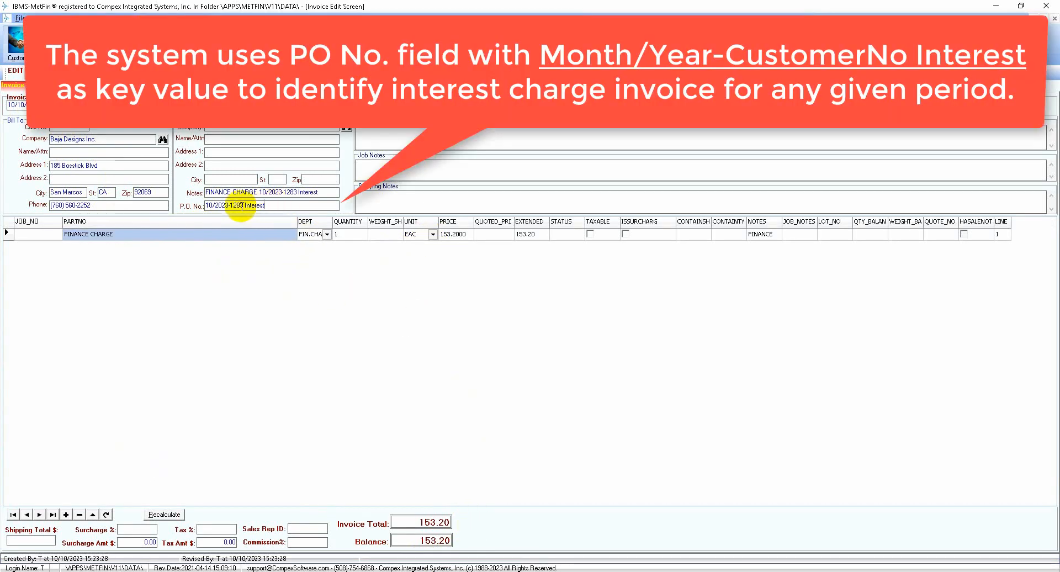
# Step: Read through the P.O. No. key value part by part: month/year, customer number and the word Interest
pyautogui.click(221, 205)
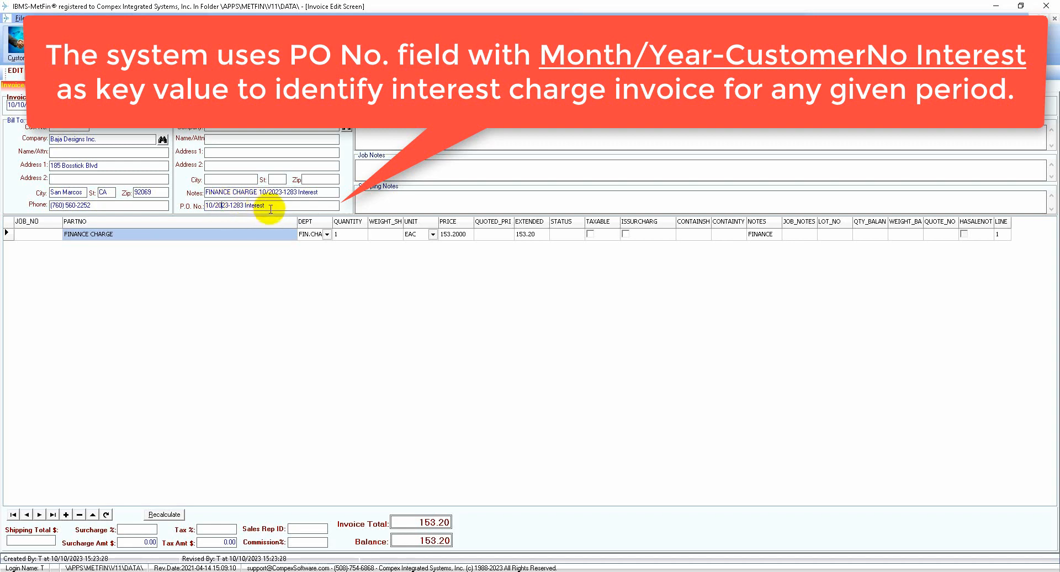
pyautogui.moveTo(272, 206); pyautogui.dragTo(173, 203)
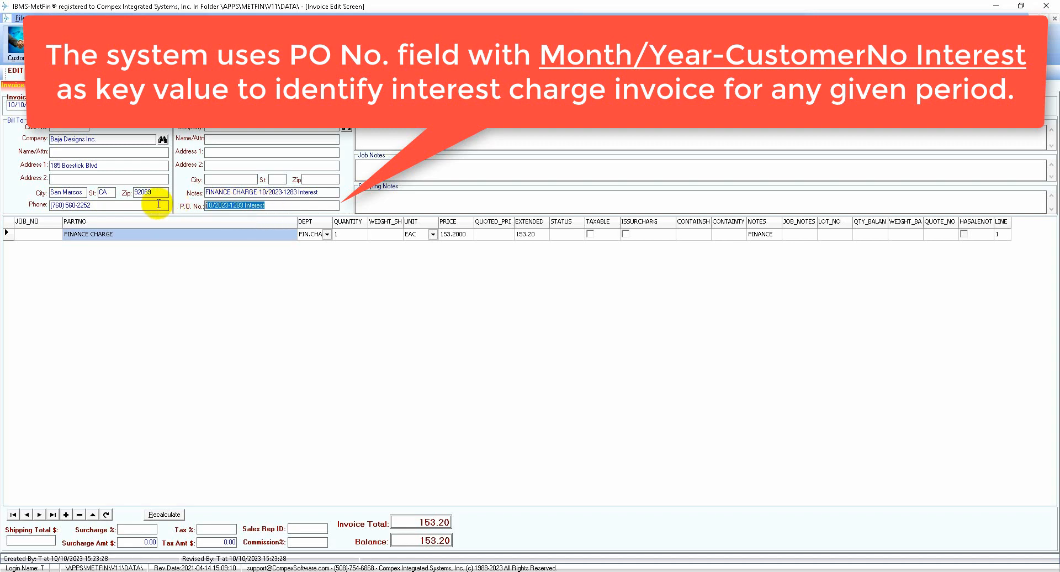
pyautogui.click(285, 205)
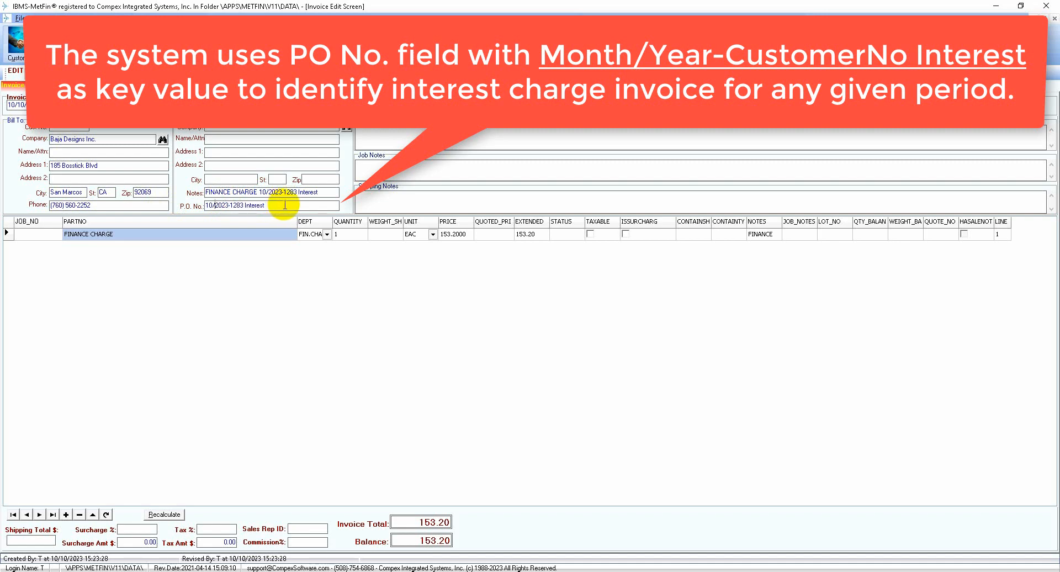
pyautogui.press('Right')
pyautogui.press('Right')
pyautogui.press('Right')
pyautogui.press('Right')
pyautogui.press('Right')
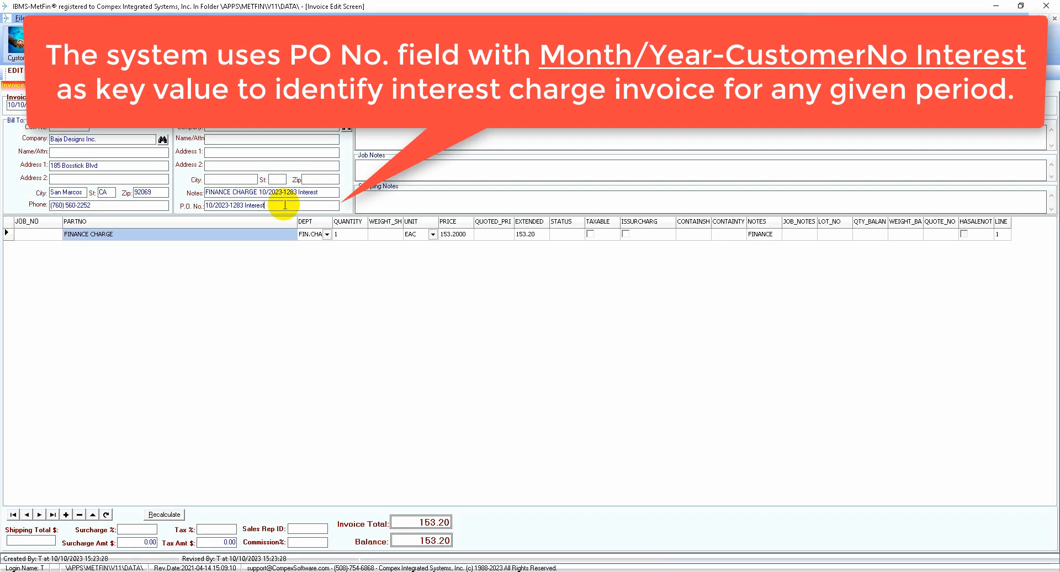
pyautogui.click(222, 205)
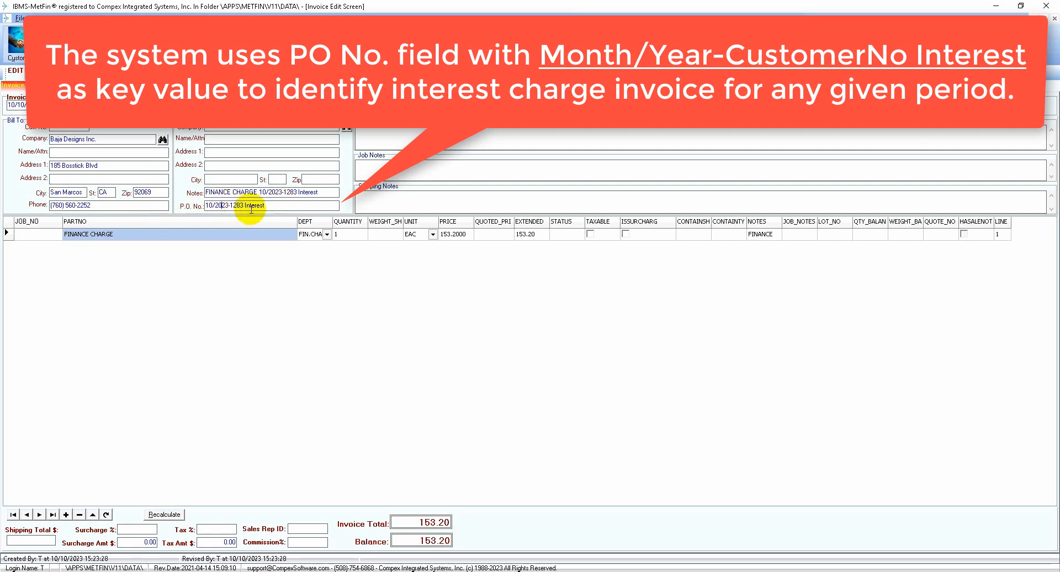
pyautogui.click(268, 204)
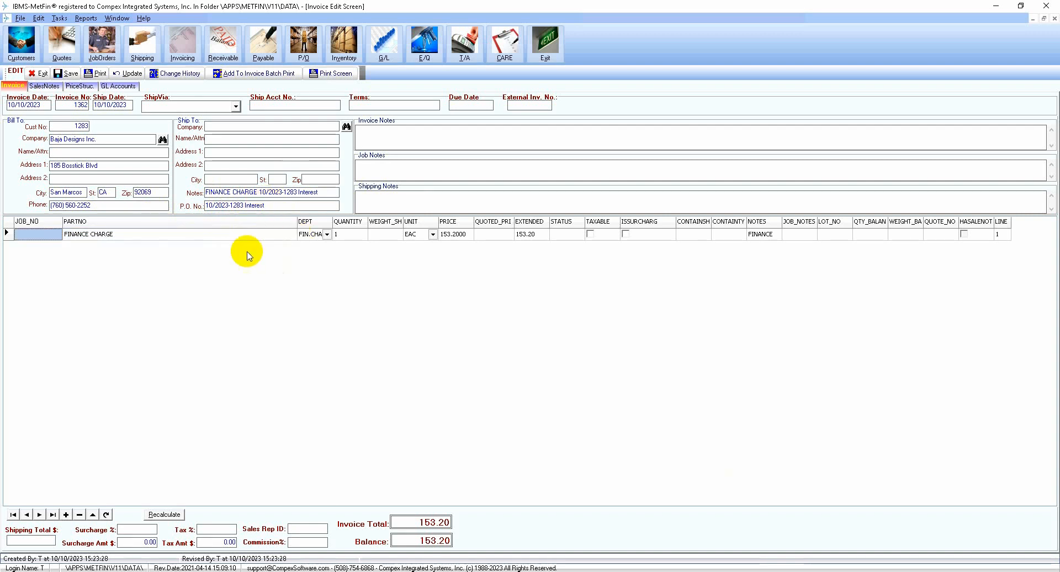
# Step: Clear the P.O. No. field of the finance charge invoice
pyautogui.click(187, 235)
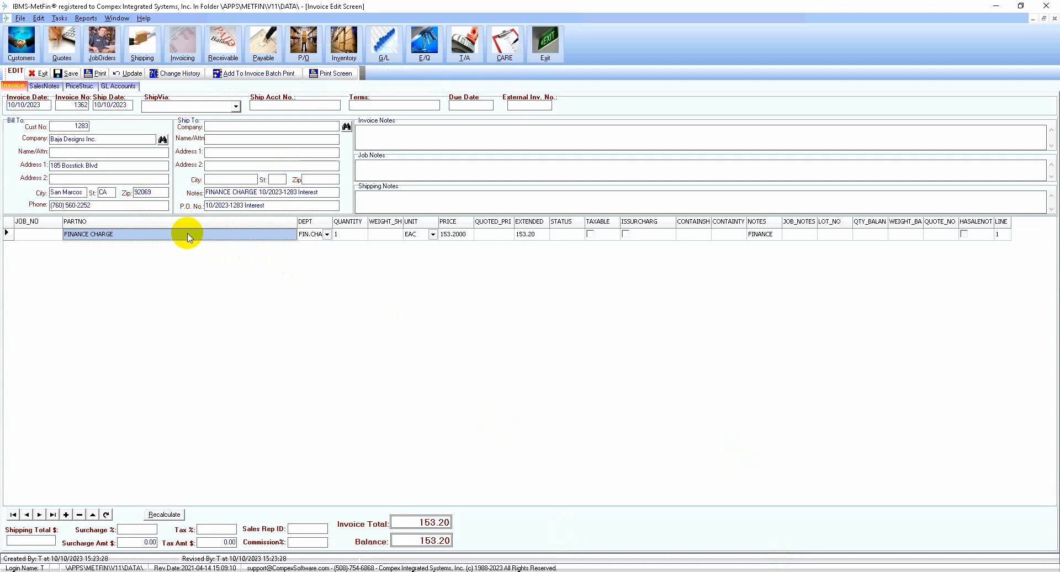
pyautogui.click(275, 206)
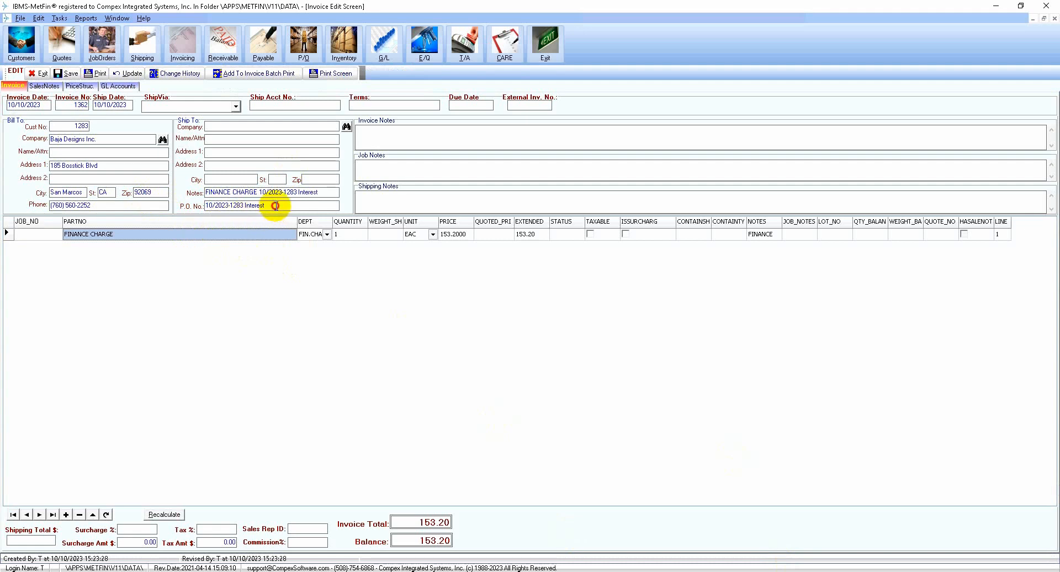
pyautogui.moveTo(275, 205); pyautogui.dragTo(158, 213)
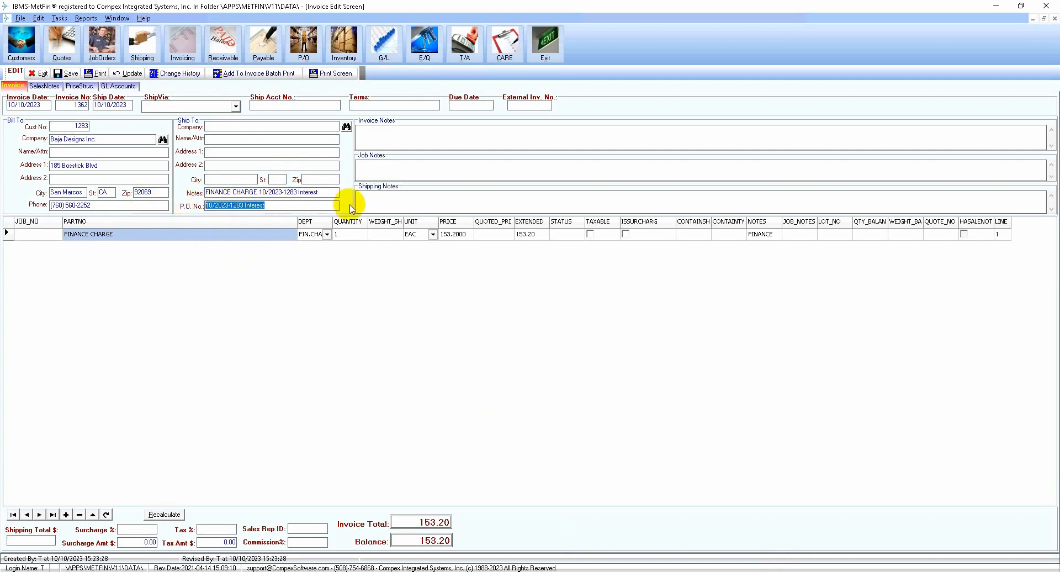
pyautogui.press('Delete')
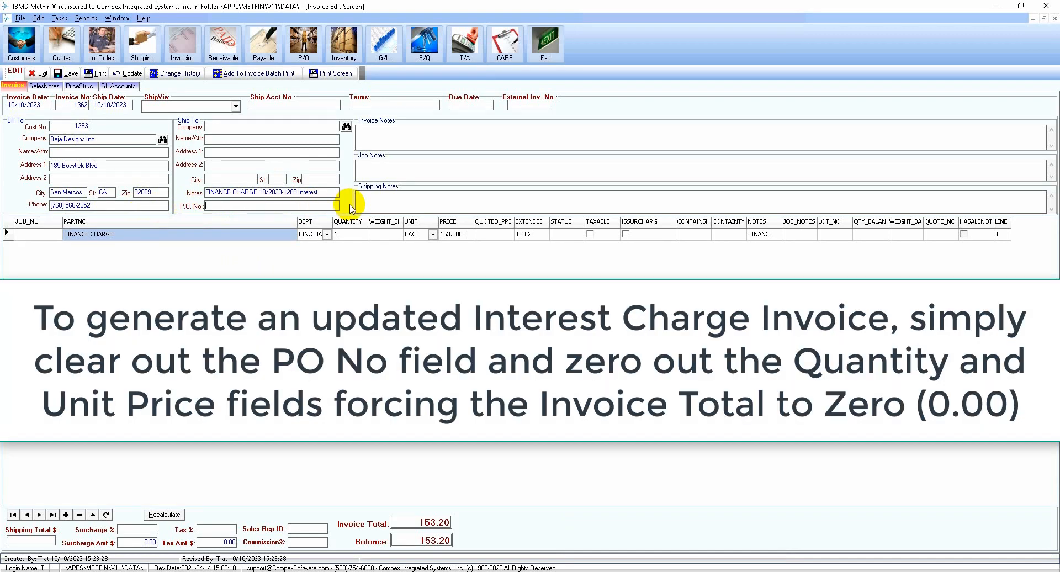
# Step: Review the quantity, price and part number cells of the FINANCE CHARGE line along with the emptied P.O. No. field
pyautogui.click(350, 235)
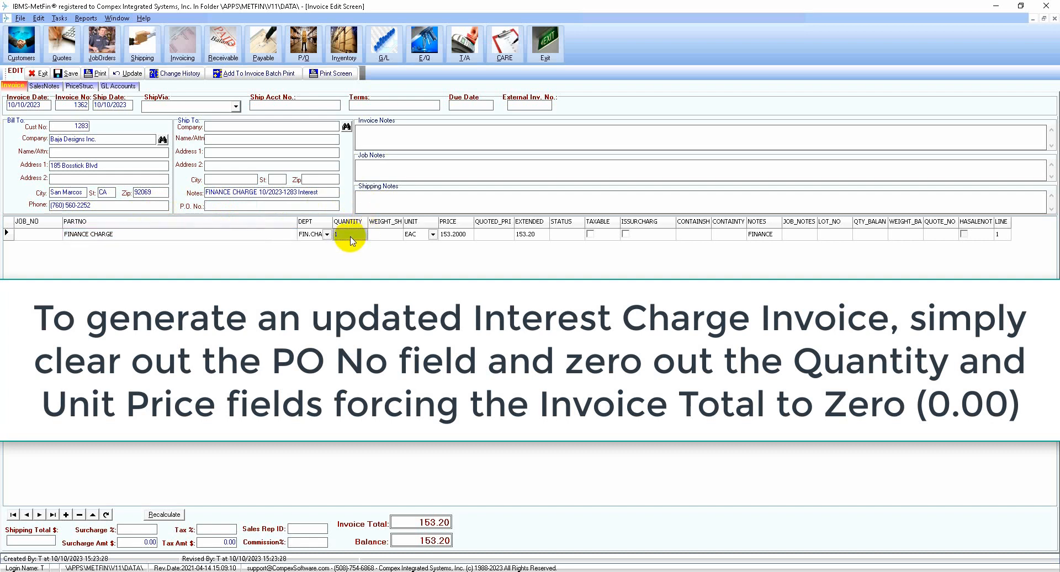
pyautogui.click(462, 235)
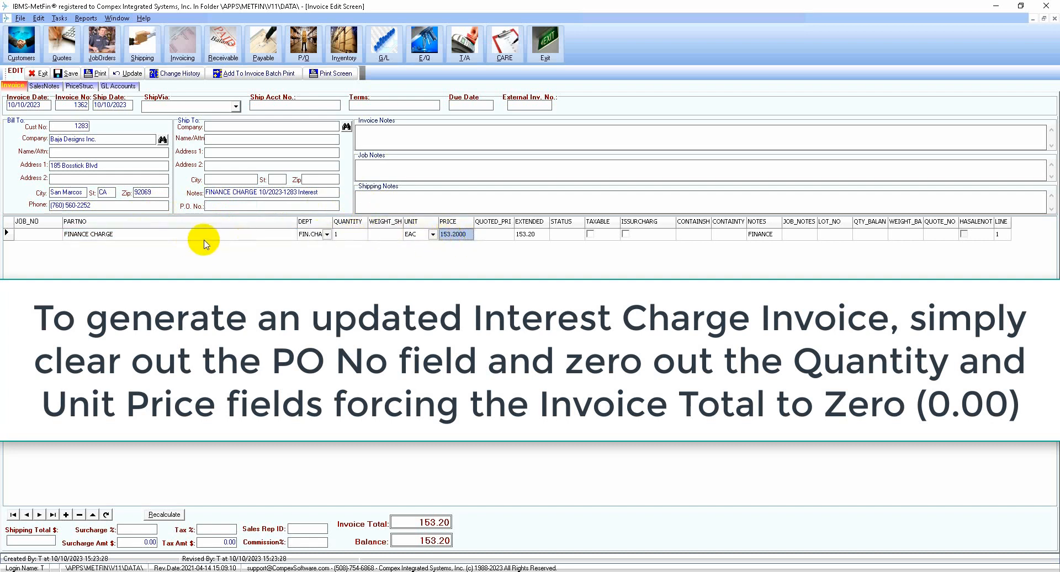
pyautogui.click(258, 207)
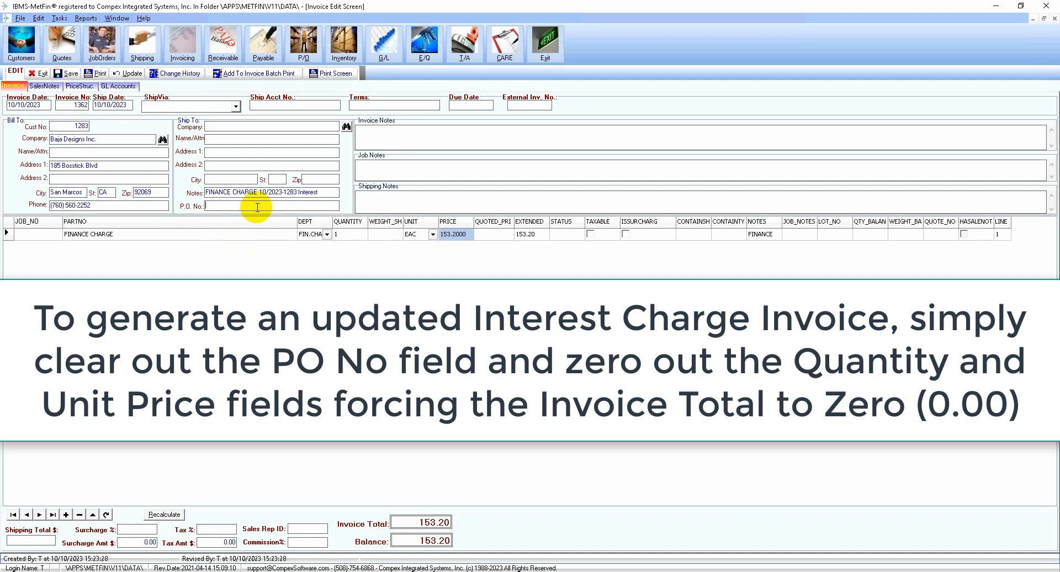
pyautogui.click(188, 236)
pyautogui.click(188, 237)
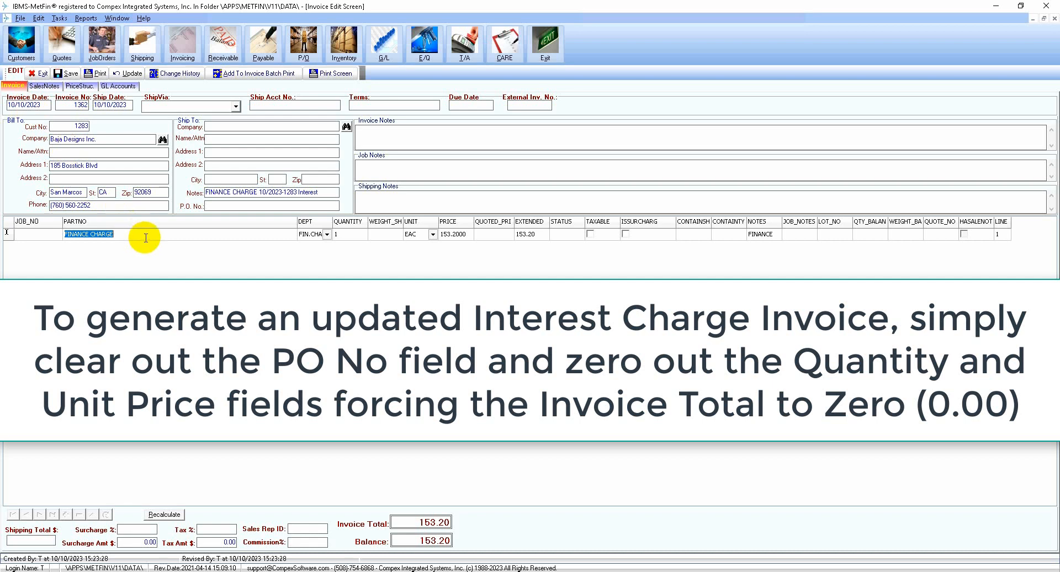
pyautogui.click(192, 232)
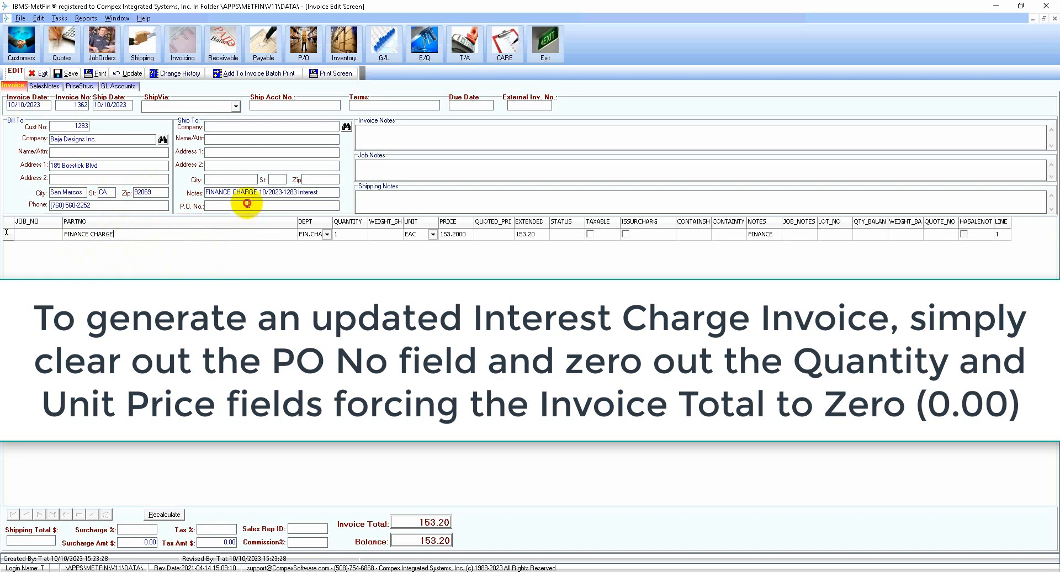
pyautogui.click(247, 206)
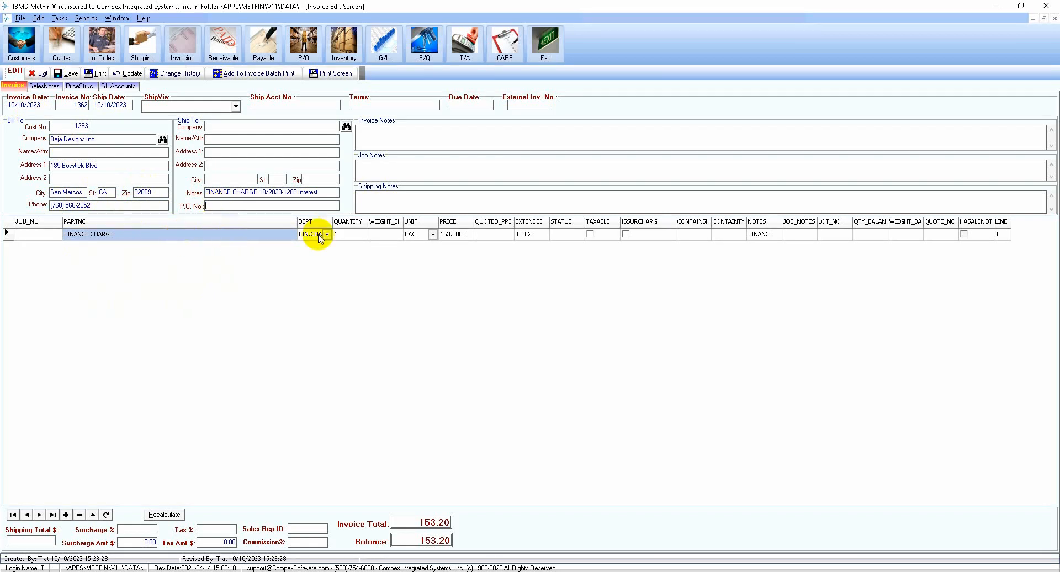
pyautogui.click(348, 235)
pyautogui.click(449, 235)
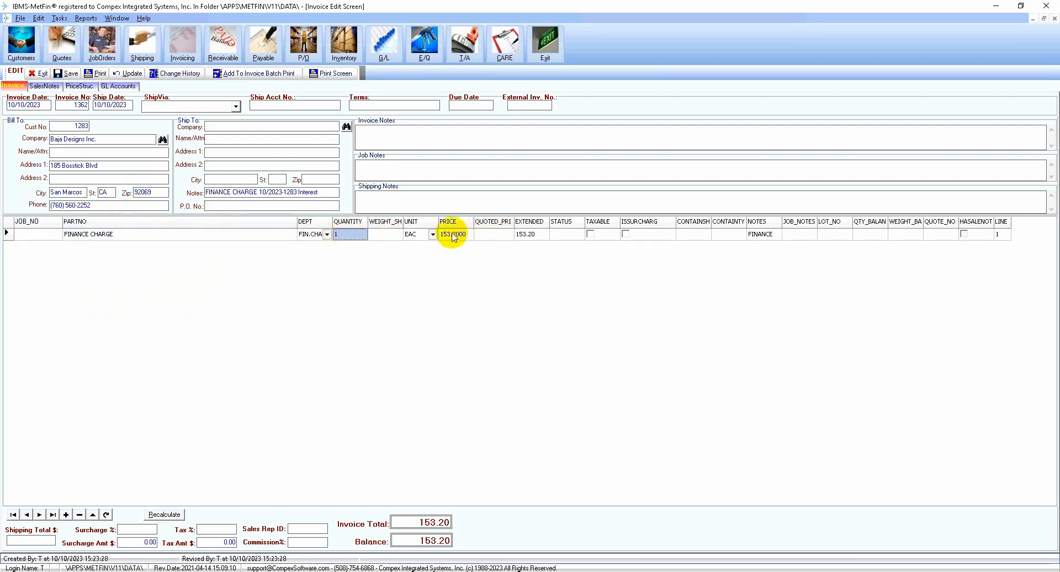